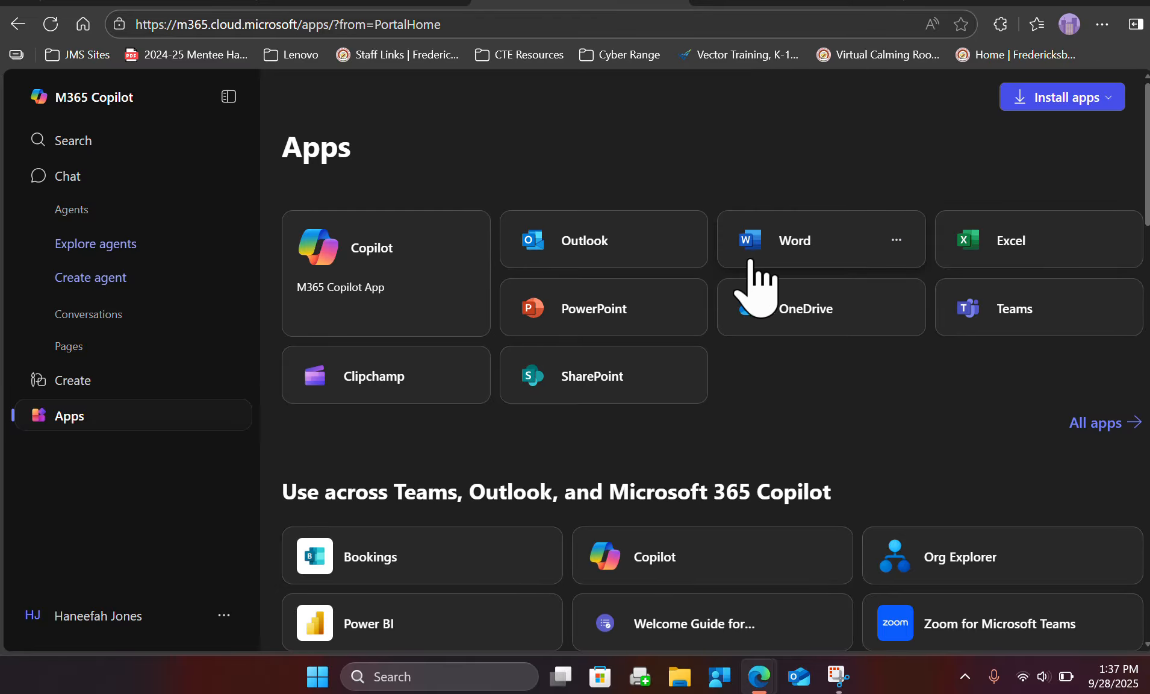
# Open Word for the web, switch to the Word desktop app and create a blank document.
pyautogui.click(795, 234)
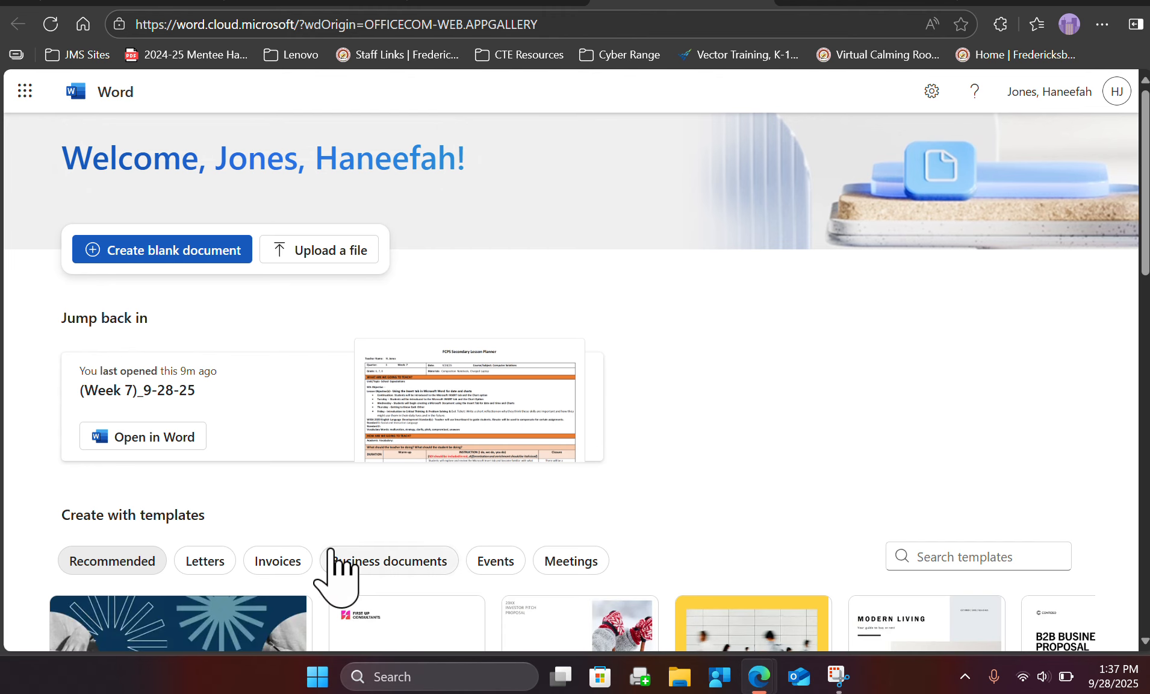
pyautogui.click(388, 665)
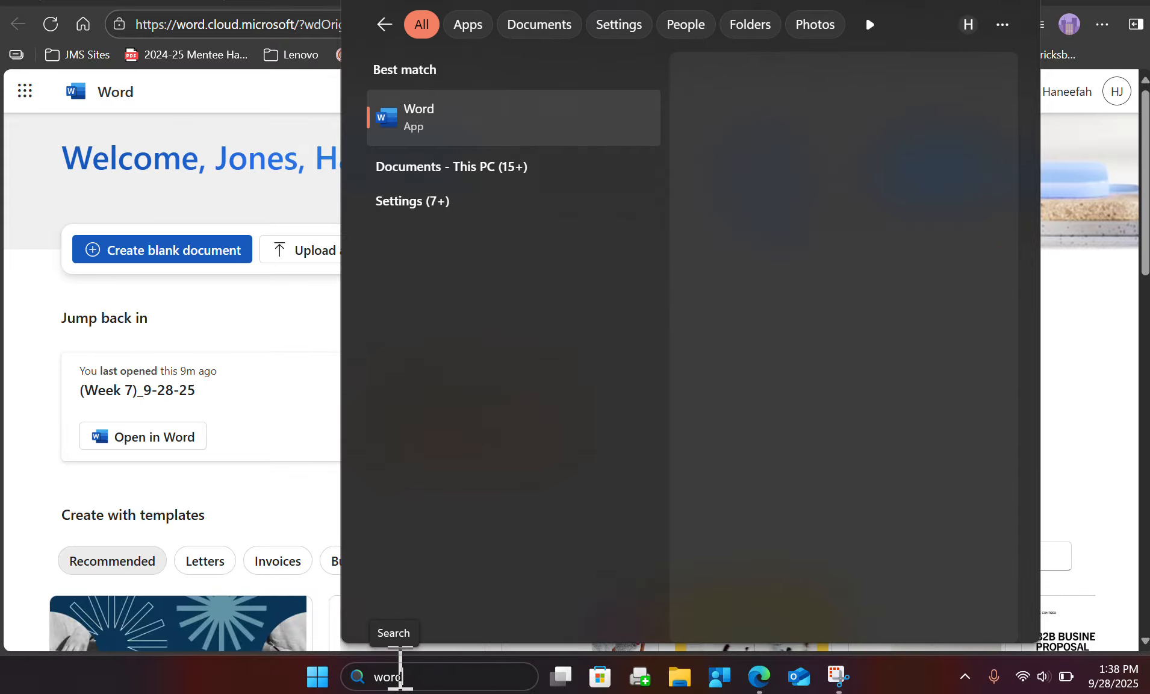
pyautogui.click(468, 130)
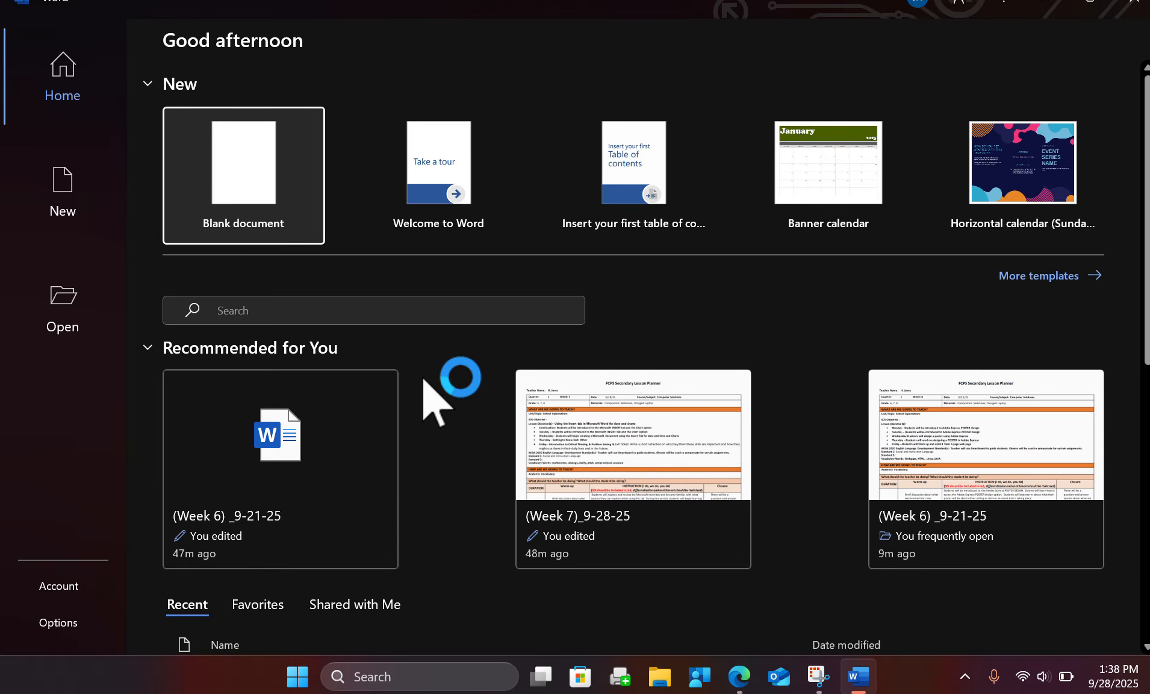
pyautogui.click(321, 192)
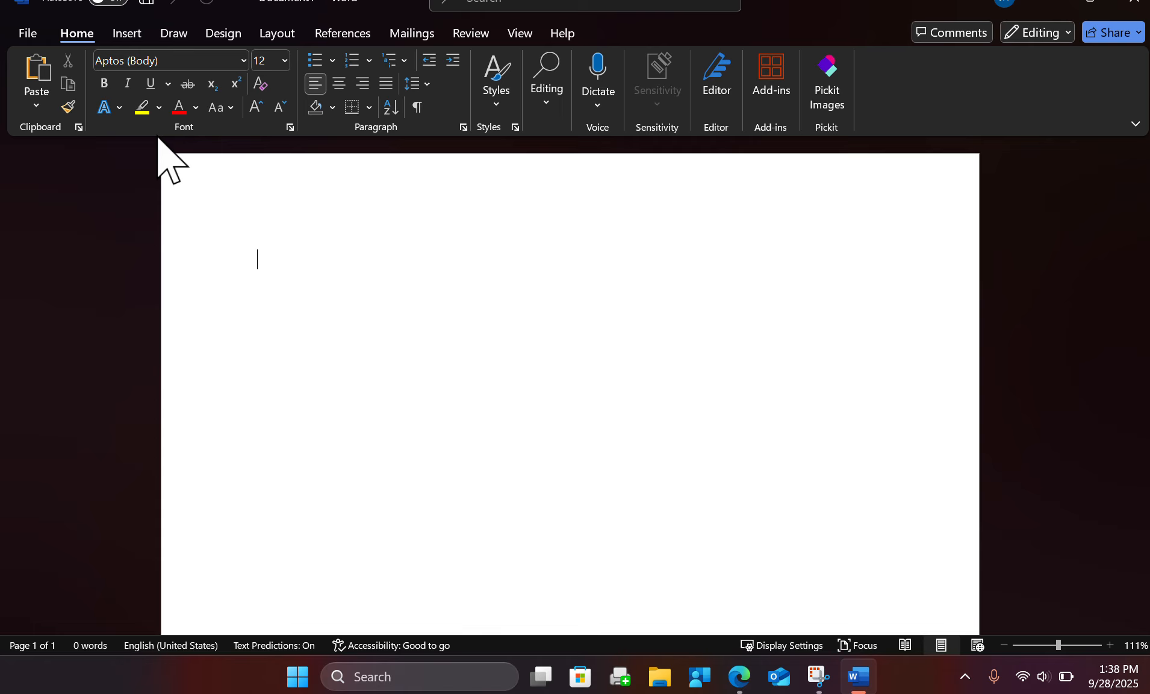
# Insert the current date in the format "Sunday, September 28, 2025" without automatic updating.
pyautogui.click(121, 38)
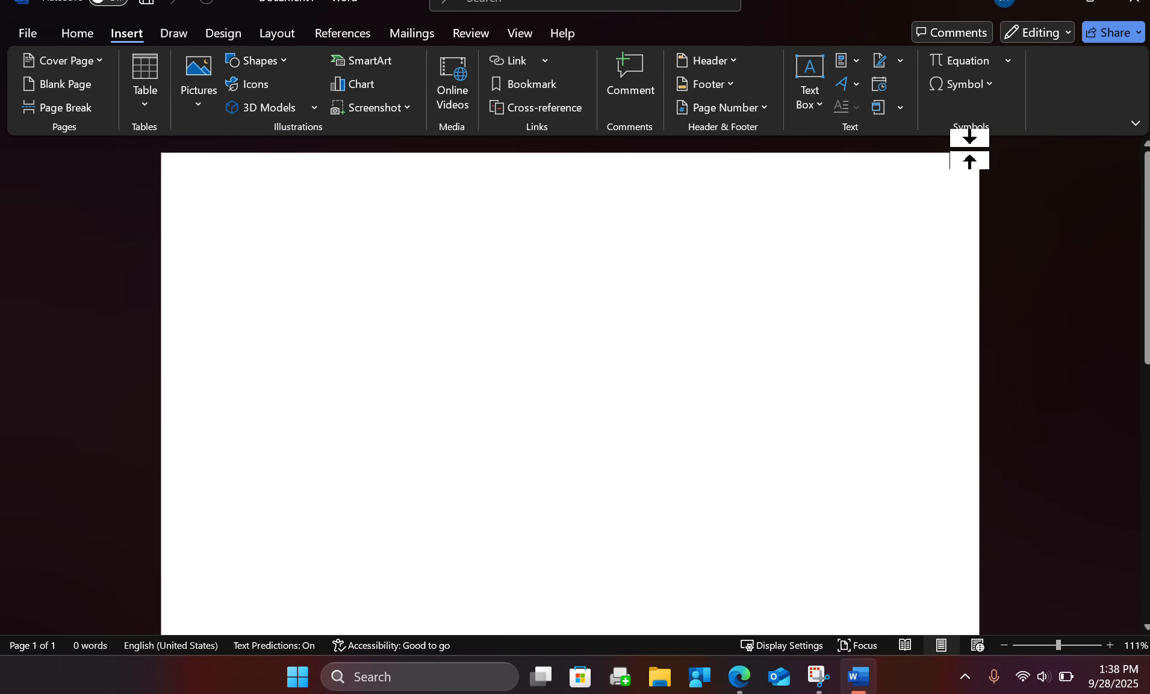
pyautogui.click(879, 85)
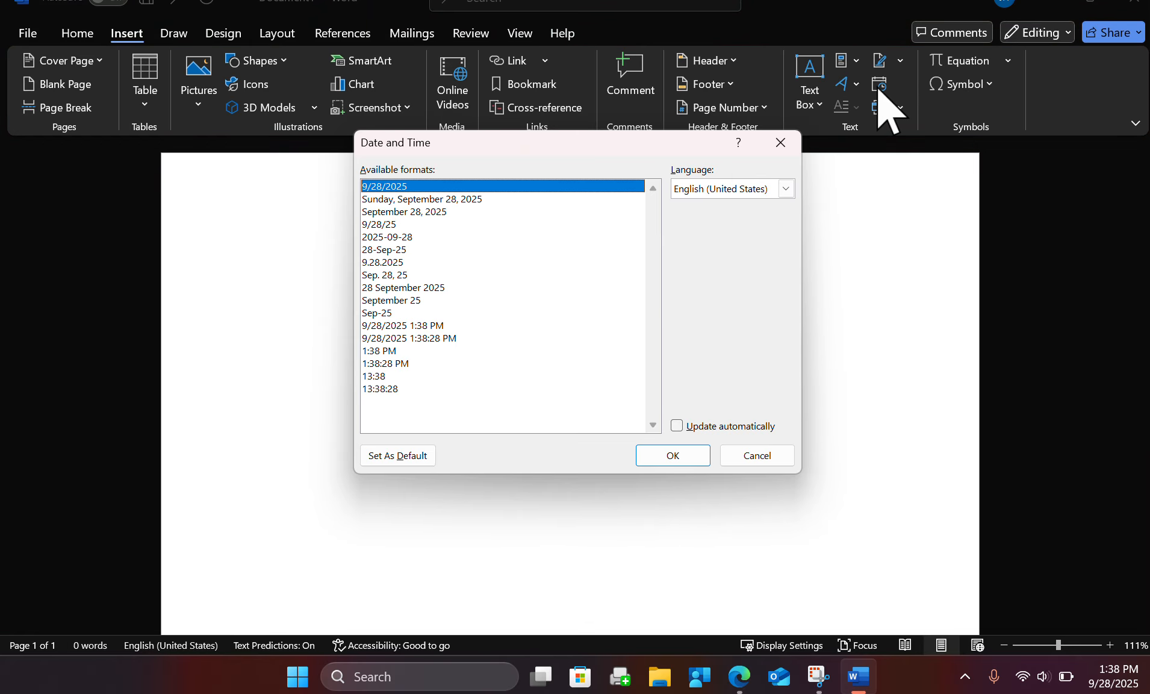
pyautogui.click(385, 199)
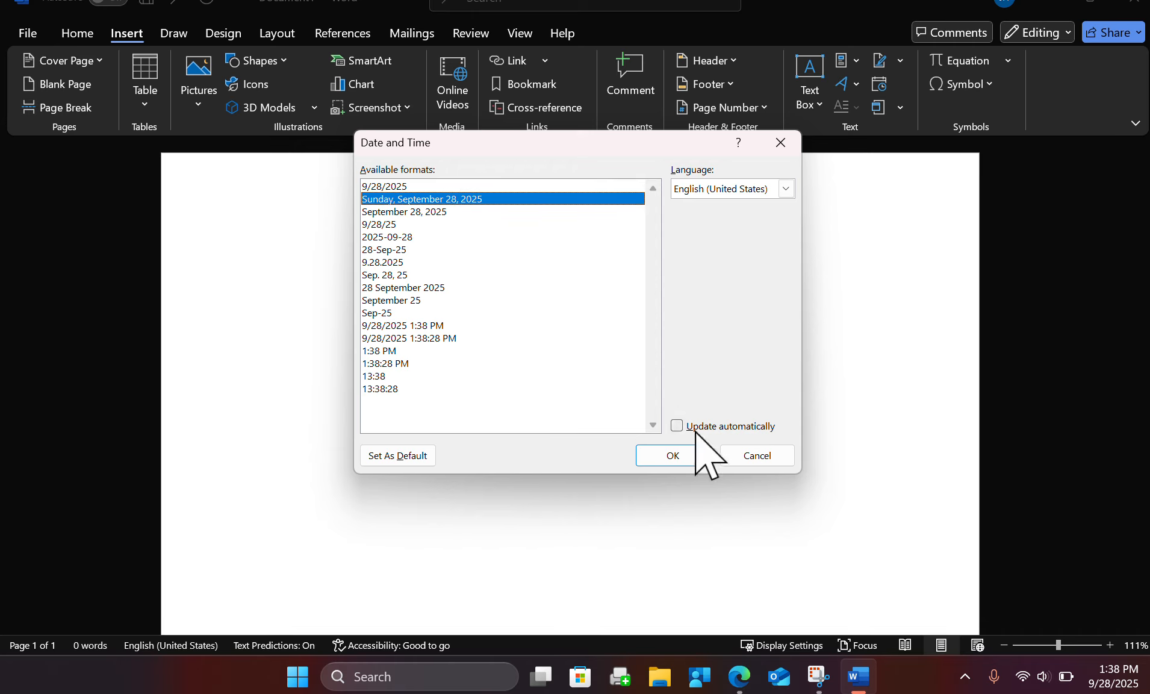
pyautogui.click(673, 456)
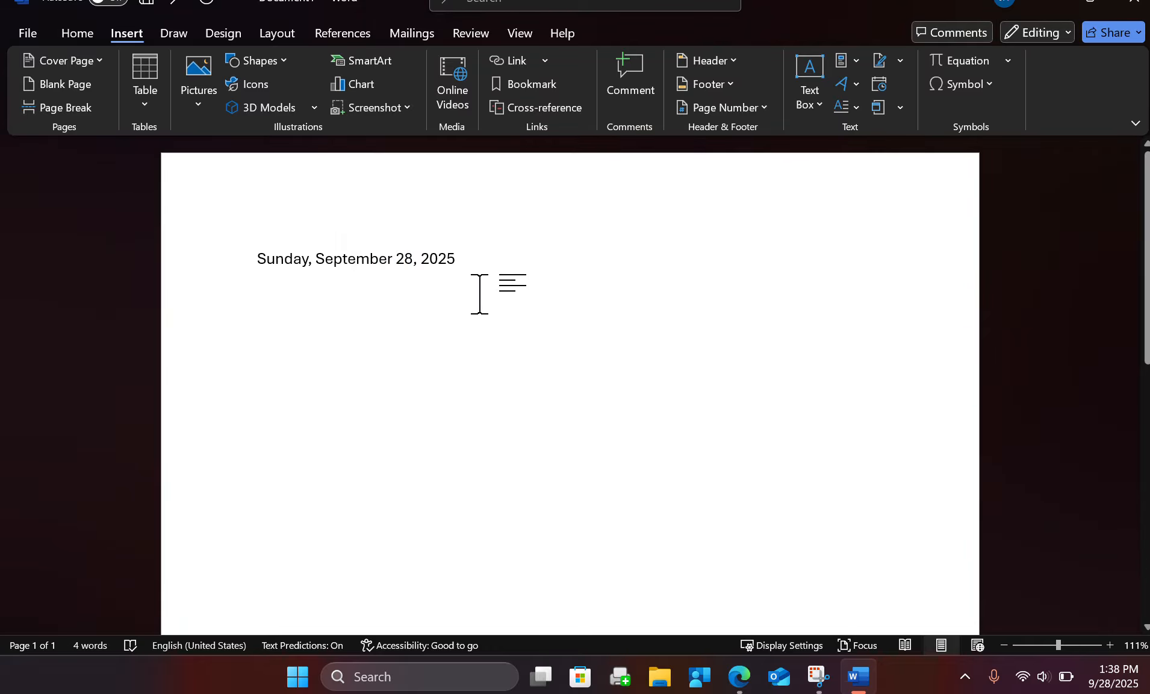
# Select the whole date line and set its font size to 18.
pyautogui.doubleClick(393, 263)
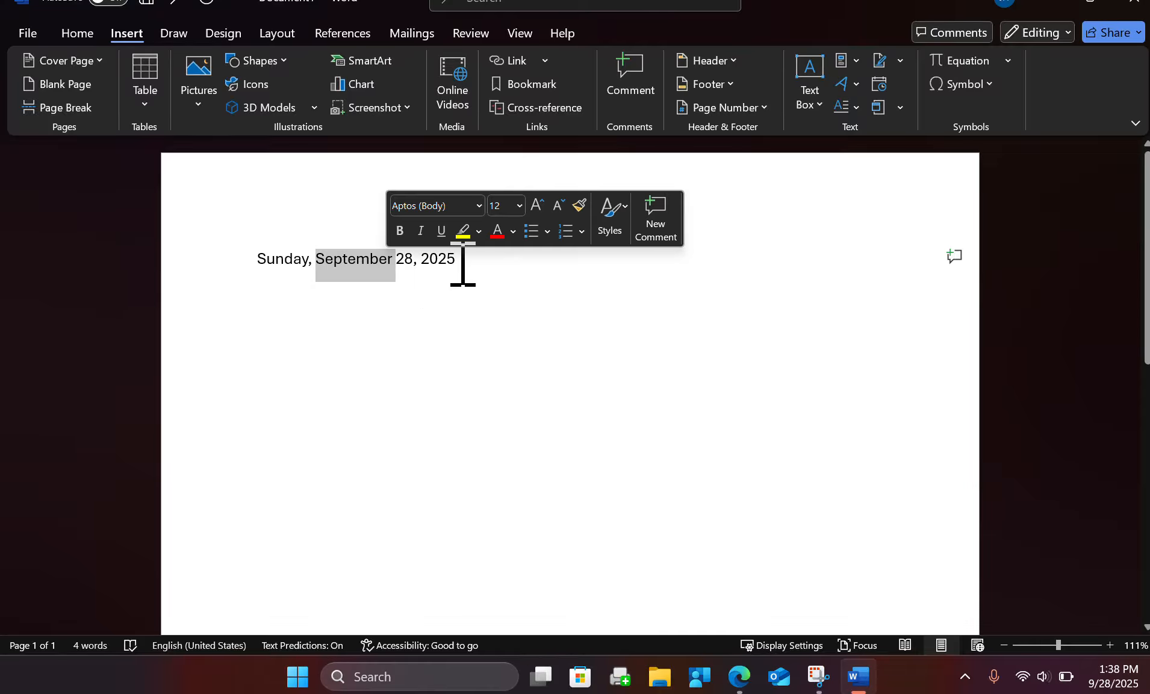
pyautogui.tripleClick(300, 265)
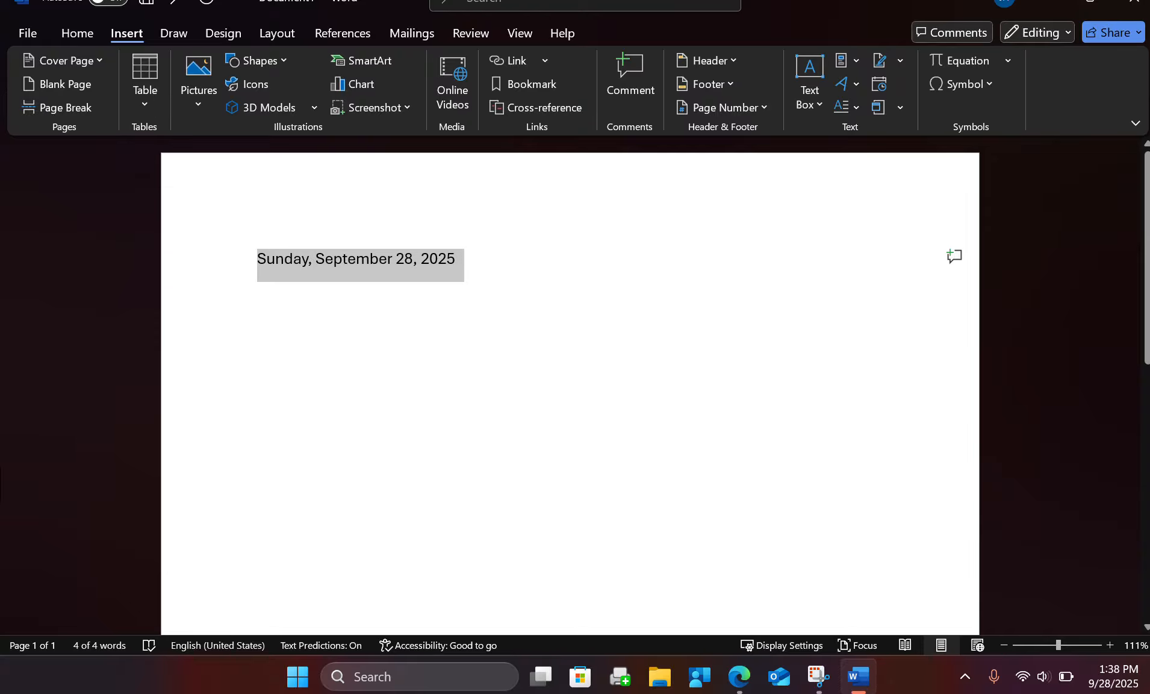
pyautogui.doubleClick(345, 260)
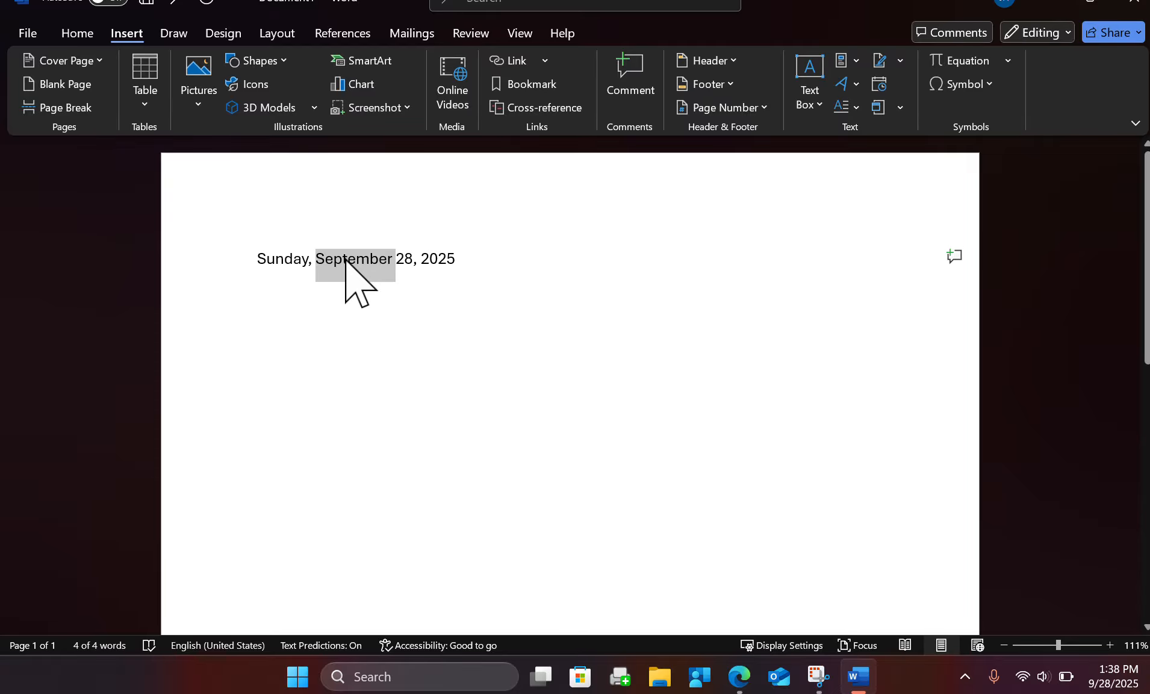
pyautogui.click(345, 260)
pyautogui.click(477, 203)
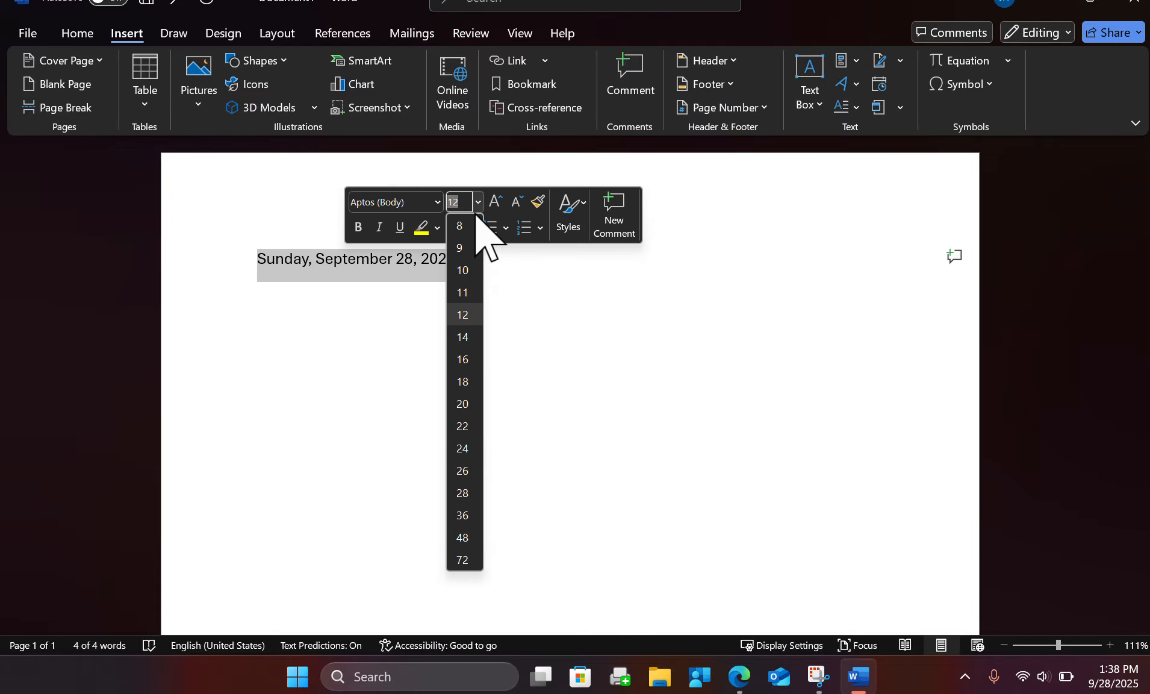
pyautogui.click(463, 382)
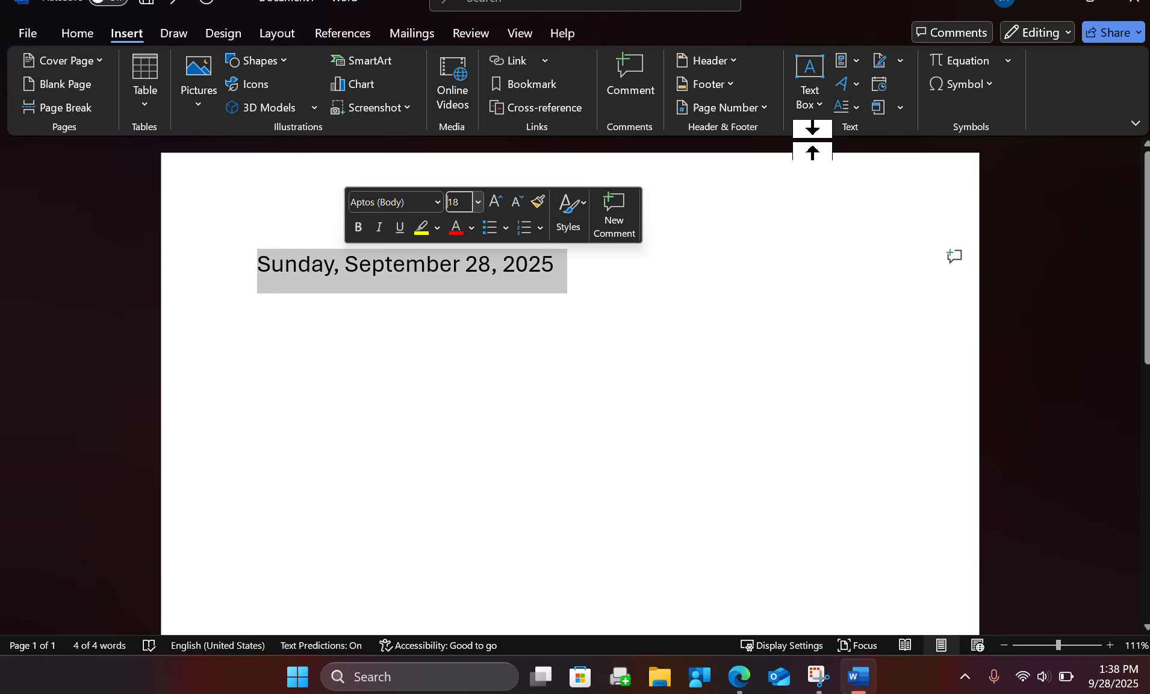
# Highlight the whole date line in yellow.
pyautogui.click(468, 294)
pyautogui.doubleClick(391, 263)
pyautogui.tripleClick(391, 264)
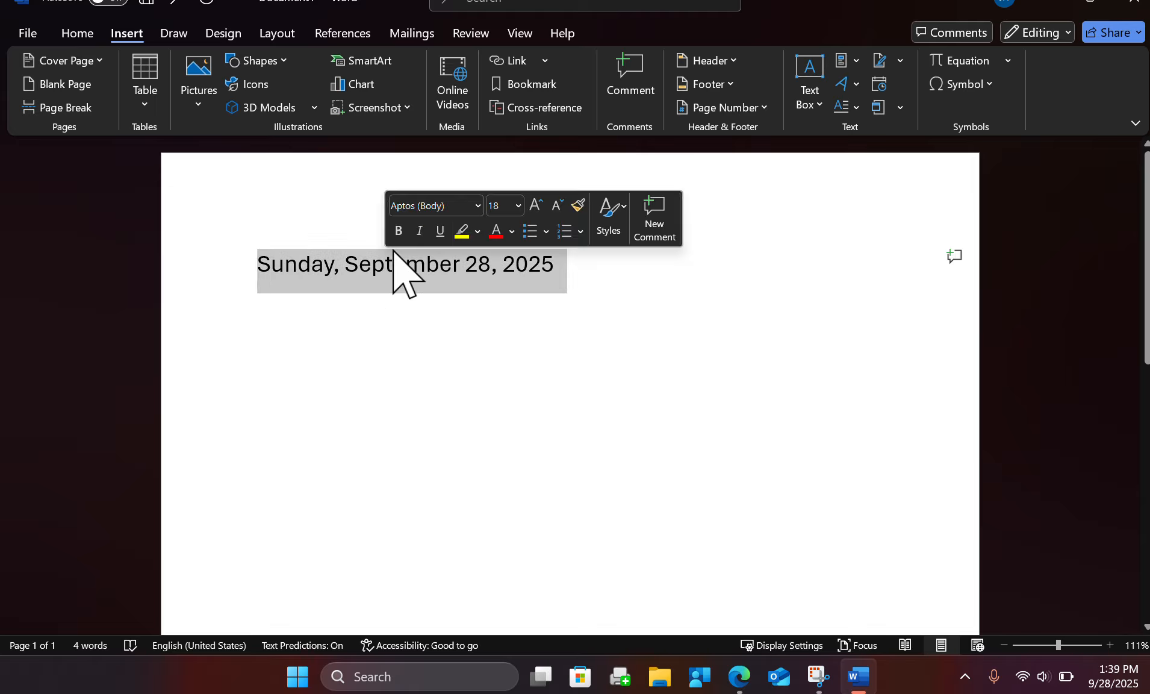
pyautogui.click(455, 233)
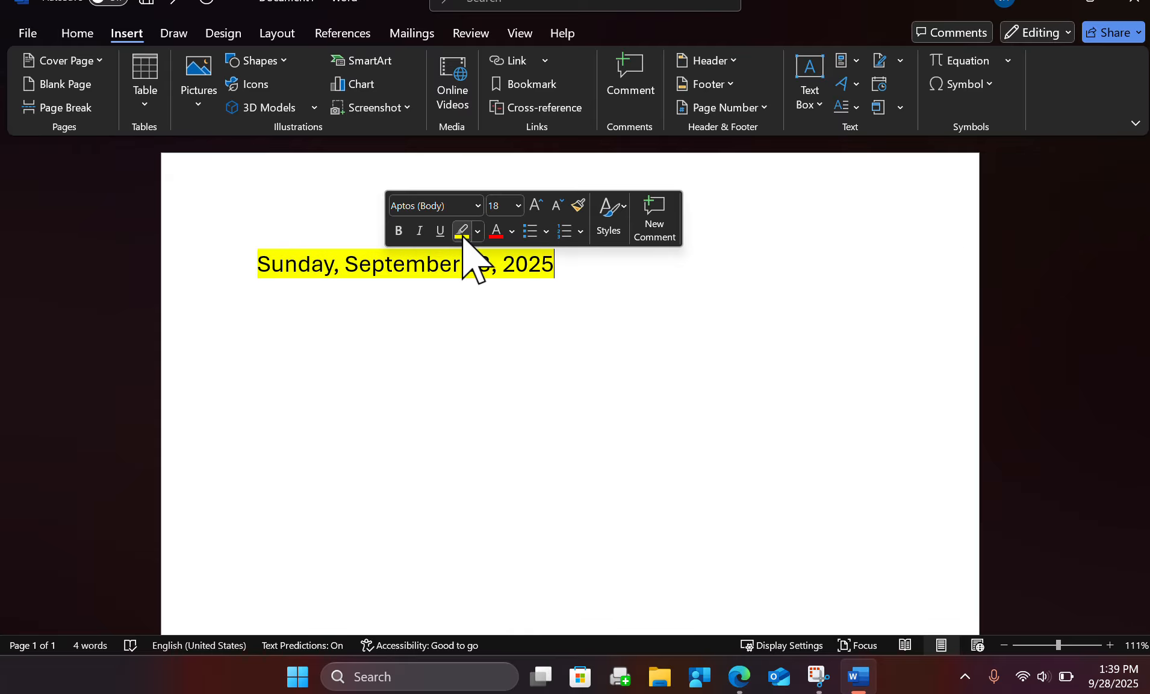
# Make the whole date line bold, italic and underlined.
pyautogui.click(397, 231)
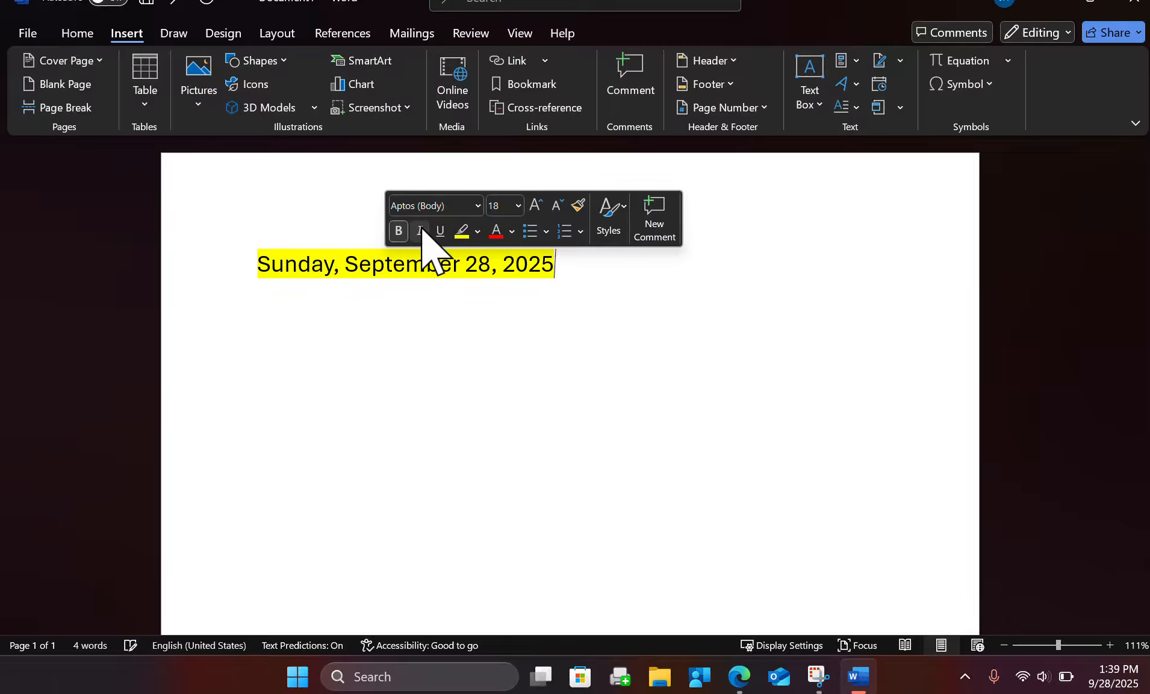
pyautogui.tripleClick(354, 265)
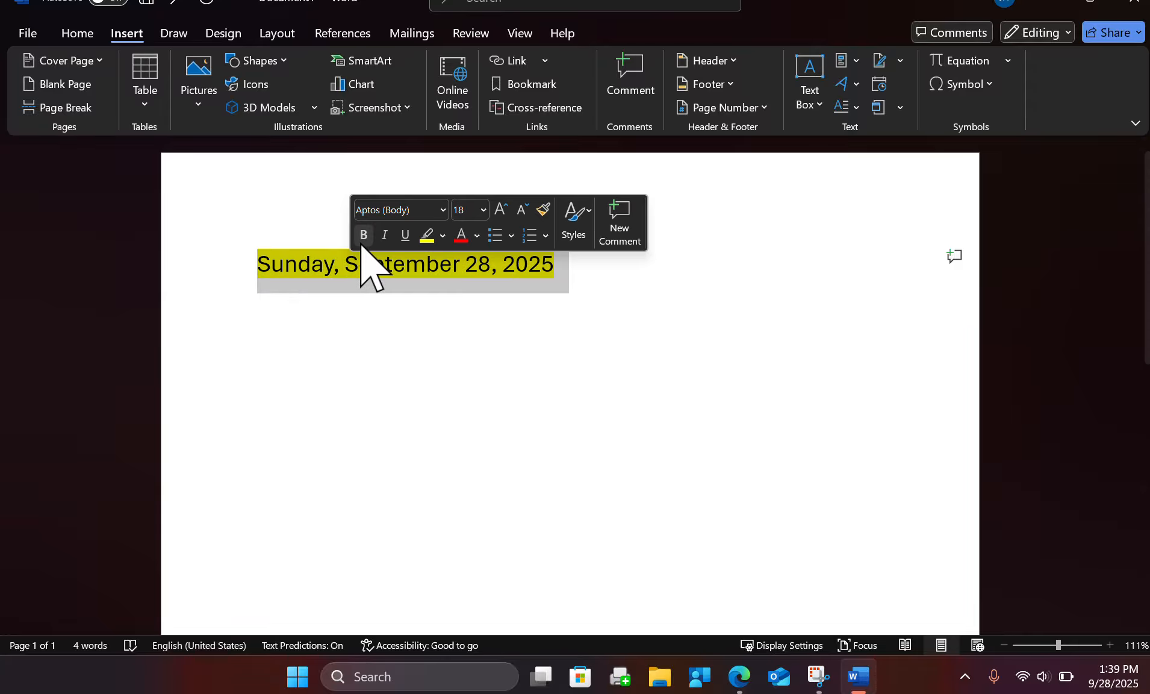
pyautogui.click(363, 239)
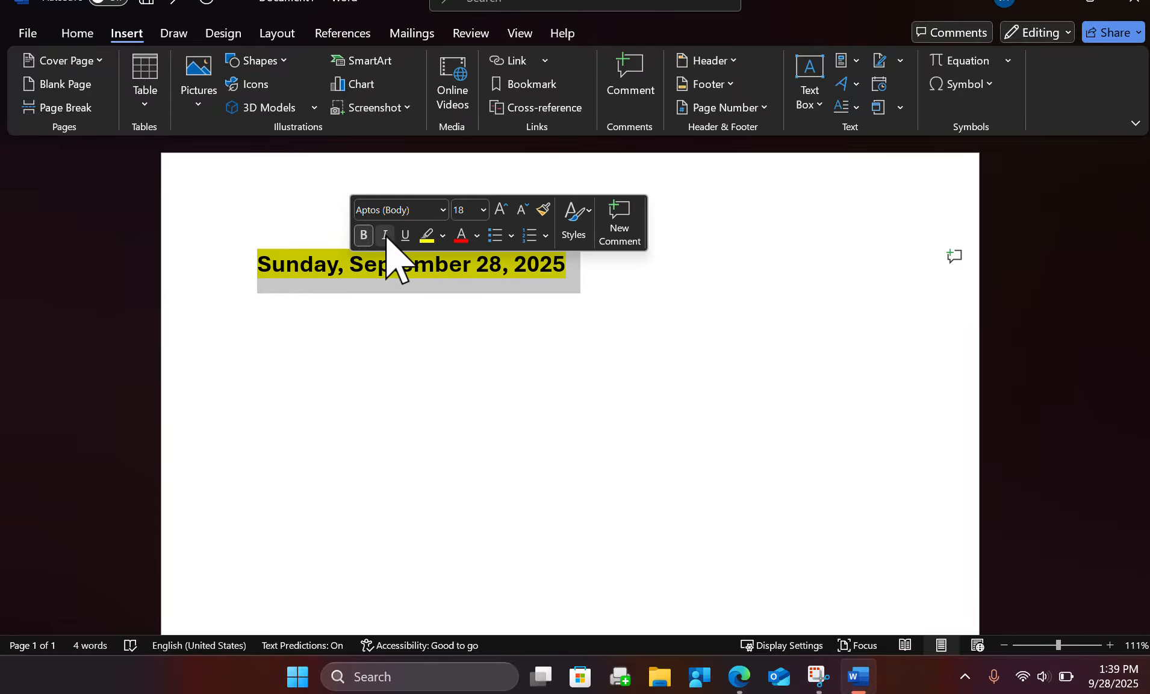
pyautogui.click(384, 234)
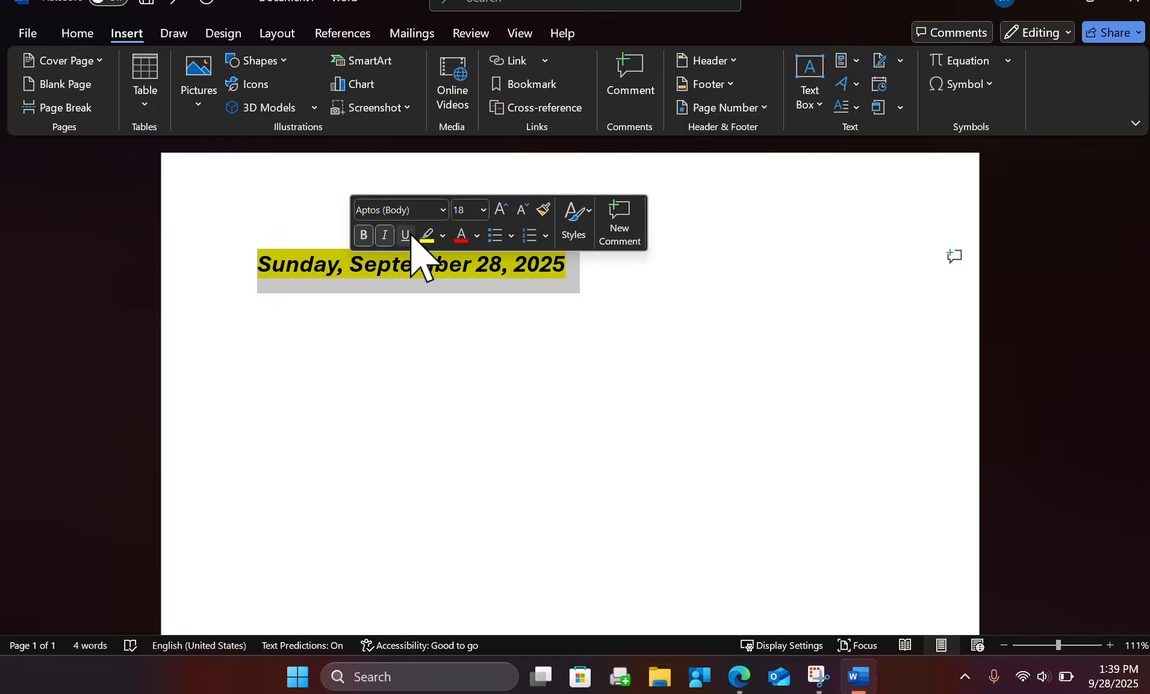
pyautogui.click(407, 235)
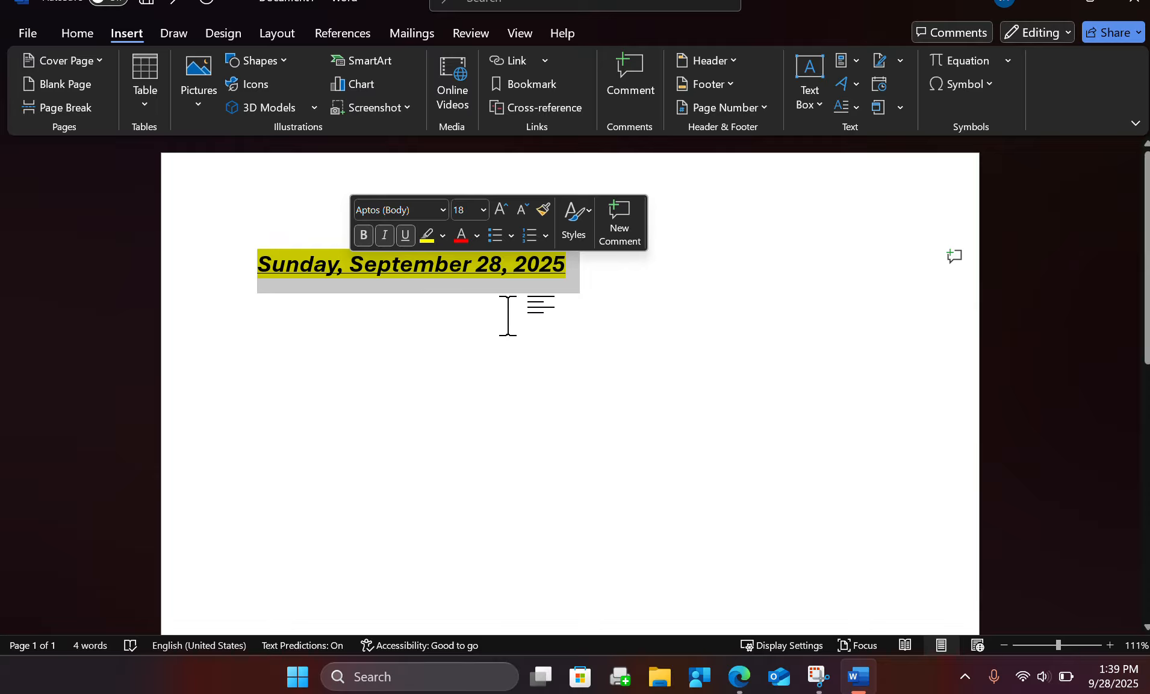
pyautogui.click(524, 326)
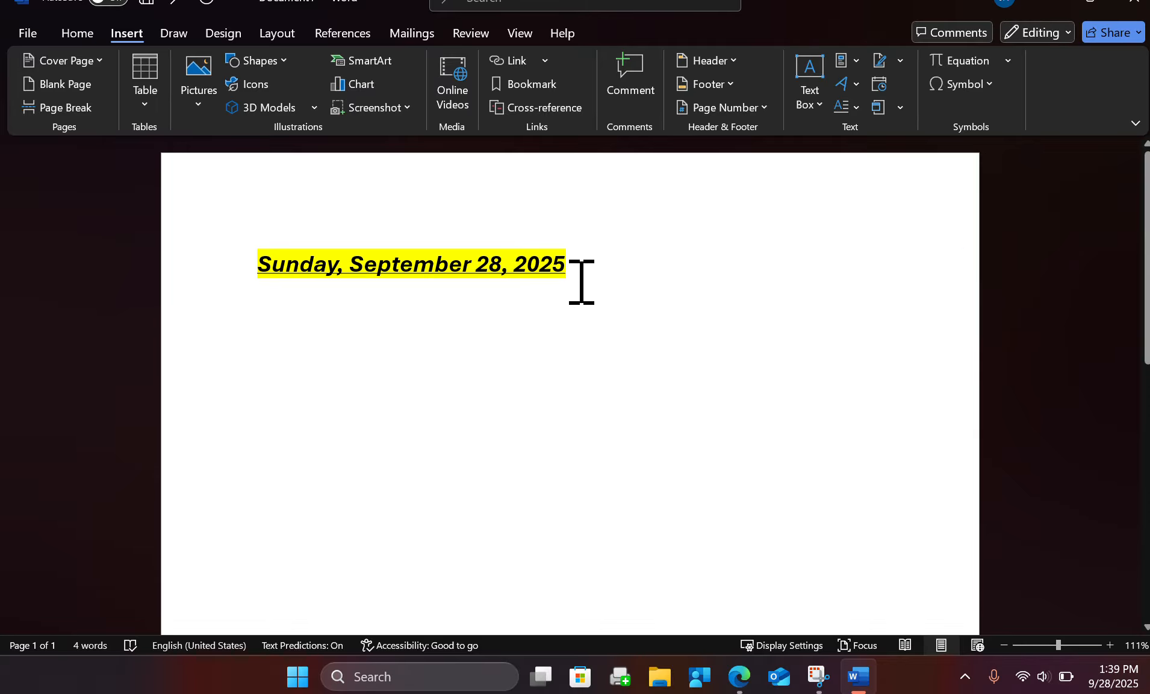
# Add a line reading "Test" below the date and remove its bold, italic and underline formatting.
pyautogui.press('Return')
pyautogui.write('Test')
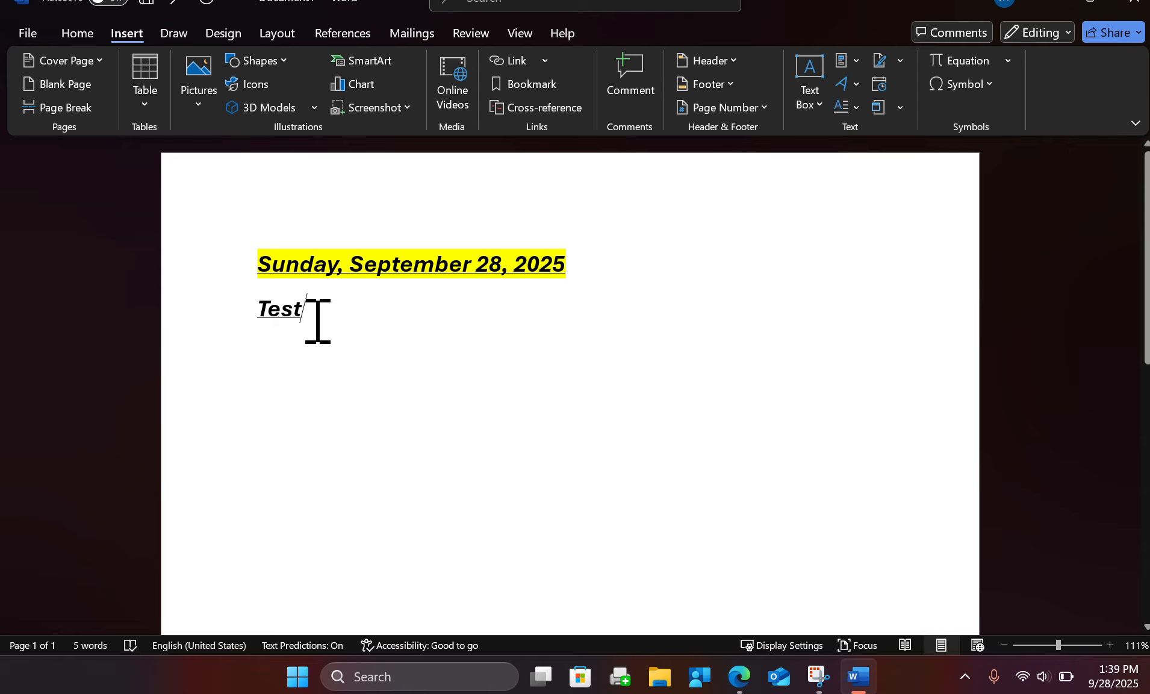
pyautogui.doubleClick(275, 314)
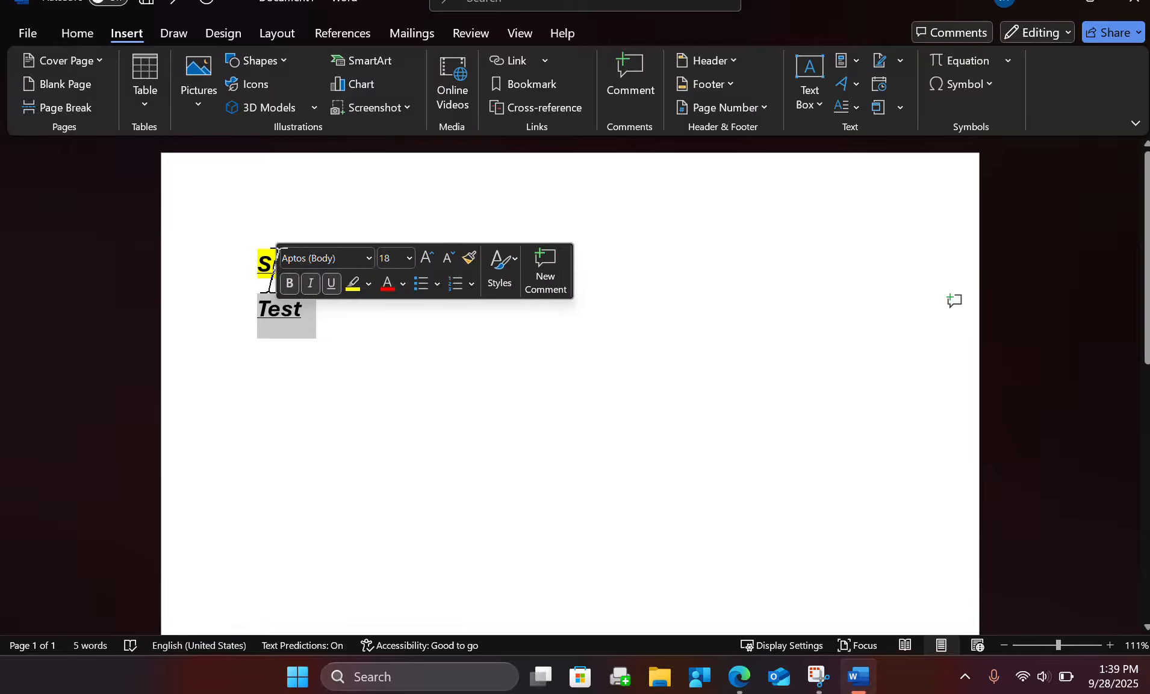
pyautogui.click(290, 283)
pyautogui.click(310, 283)
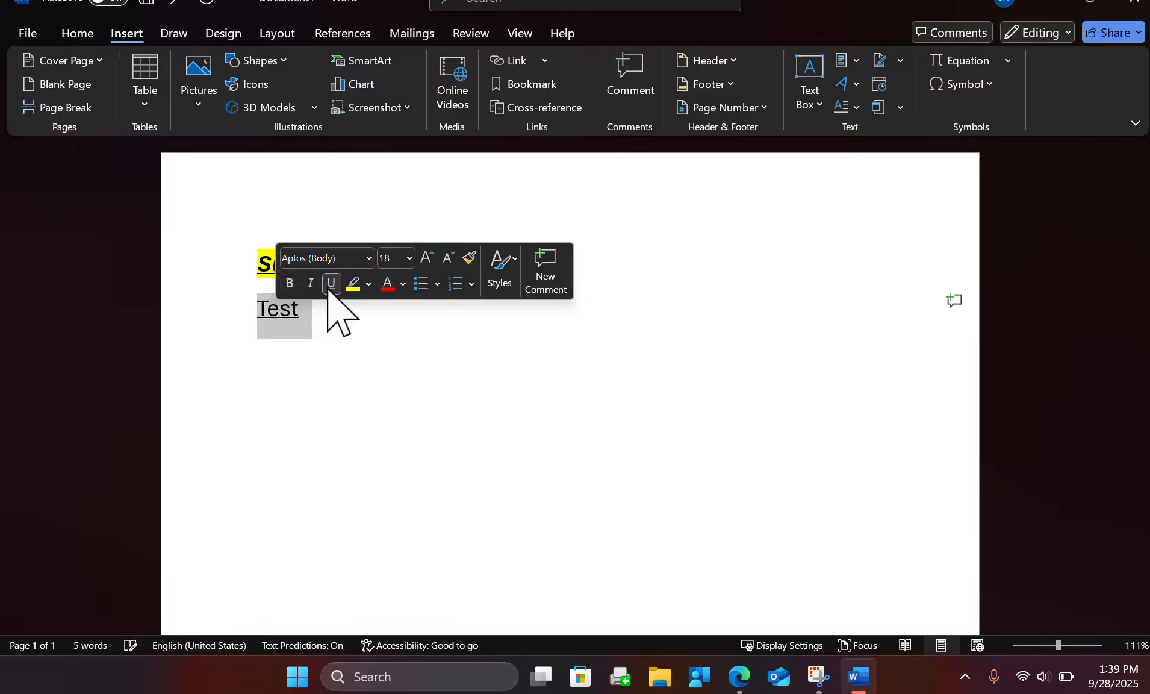
pyautogui.click(330, 283)
pyautogui.click(339, 307)
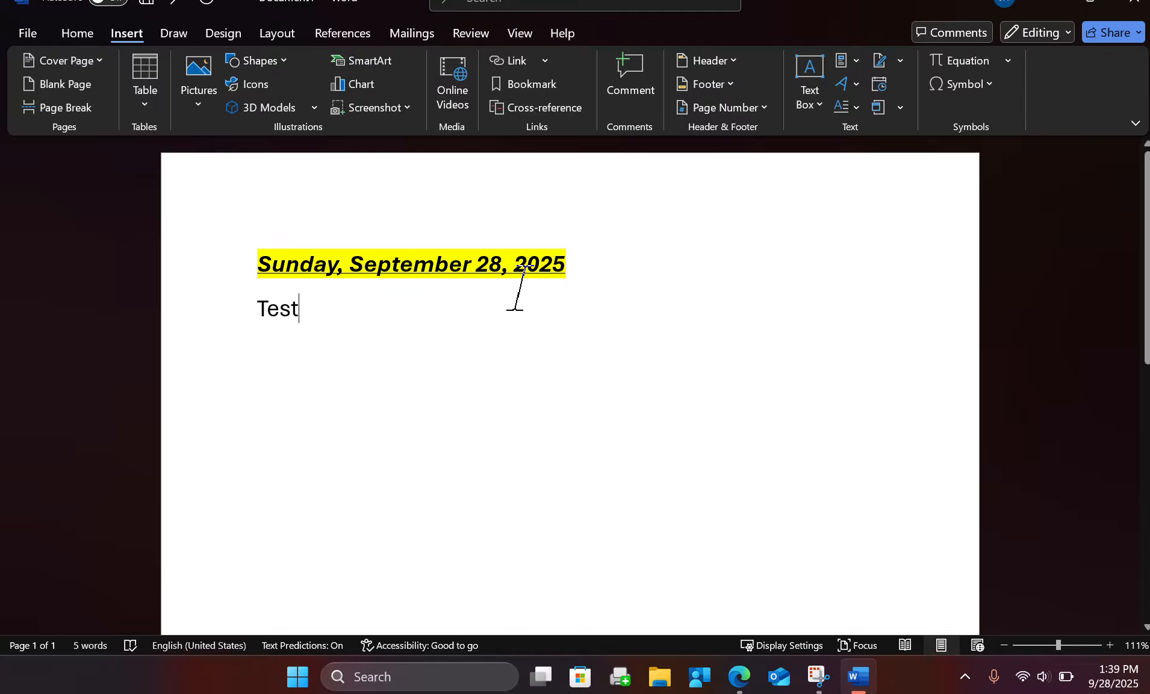
# Delete the word "Test" below the date and leave blank lines there.
pyautogui.doubleClick(297, 310)
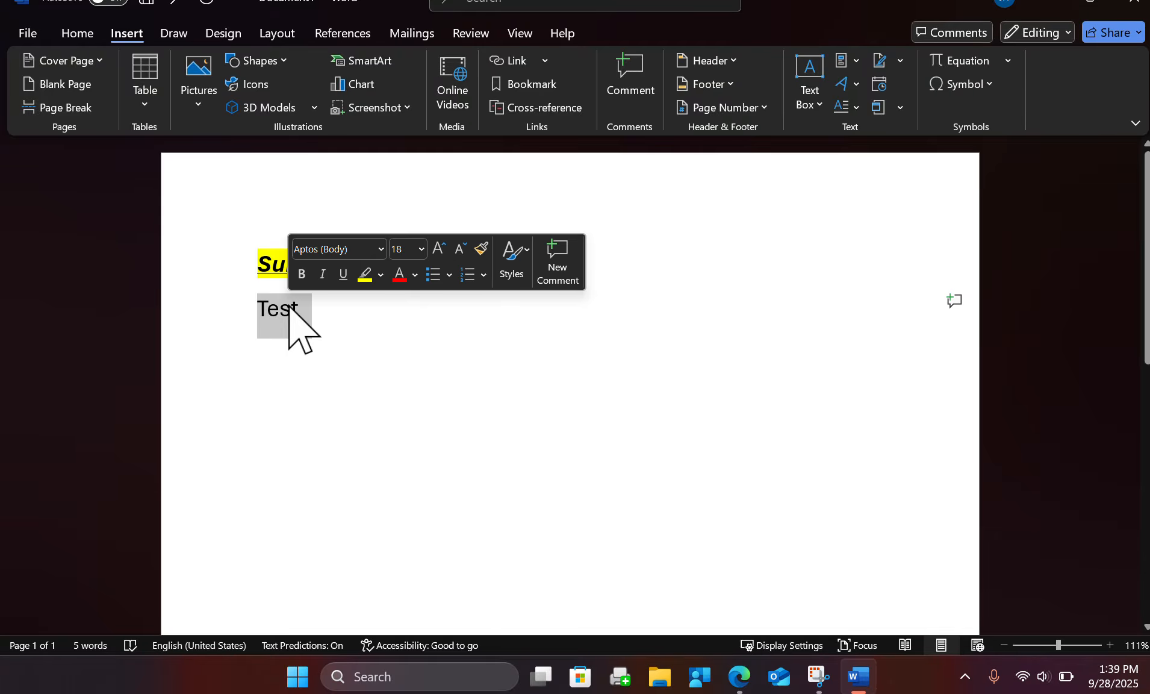
pyautogui.press('Delete')
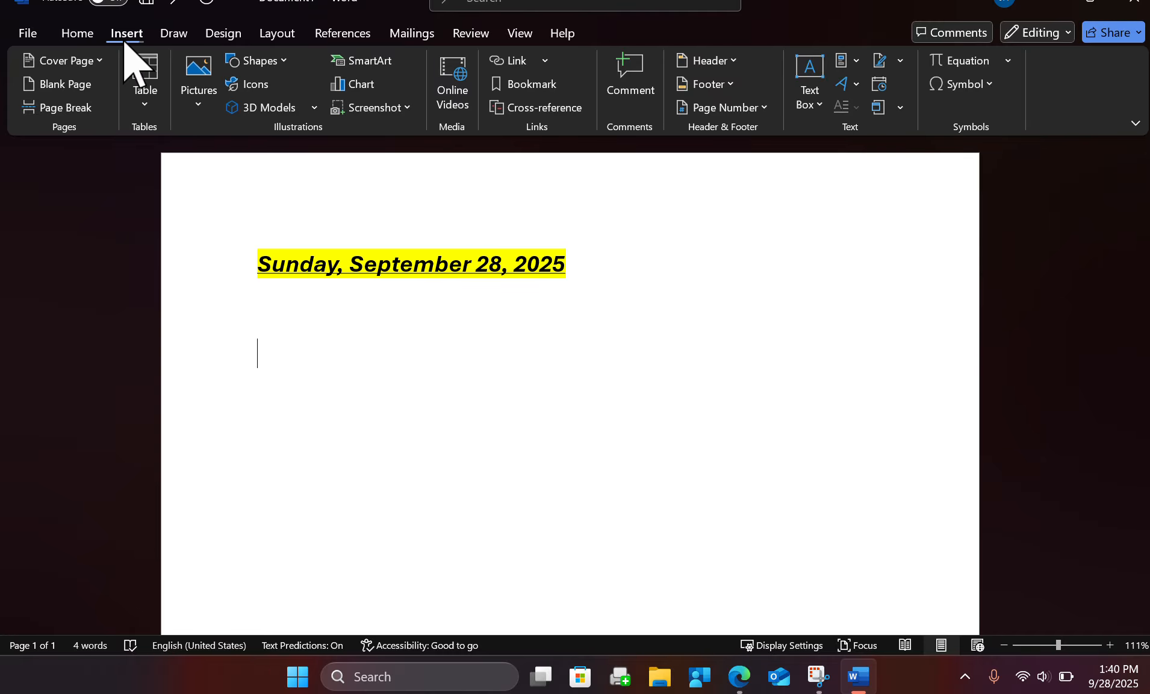
# Look through the Excel Spreadsheet and Quick Tables options, and insert a 5x5 table below the date.
pyautogui.click(142, 101)
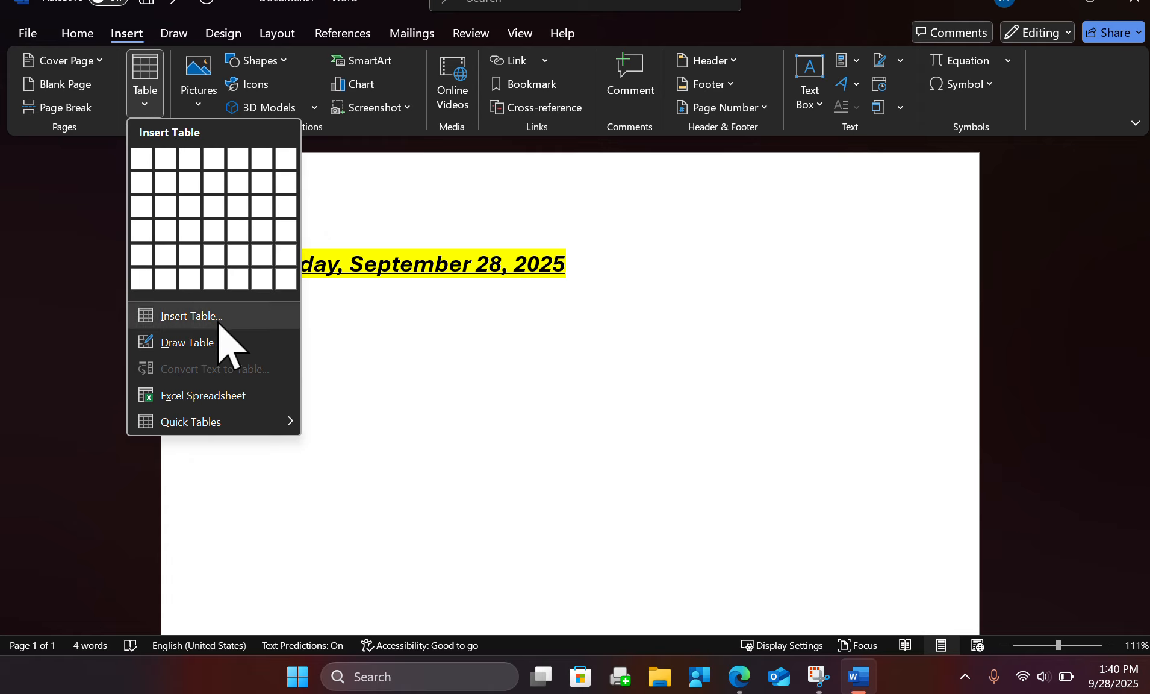
pyautogui.click(224, 393)
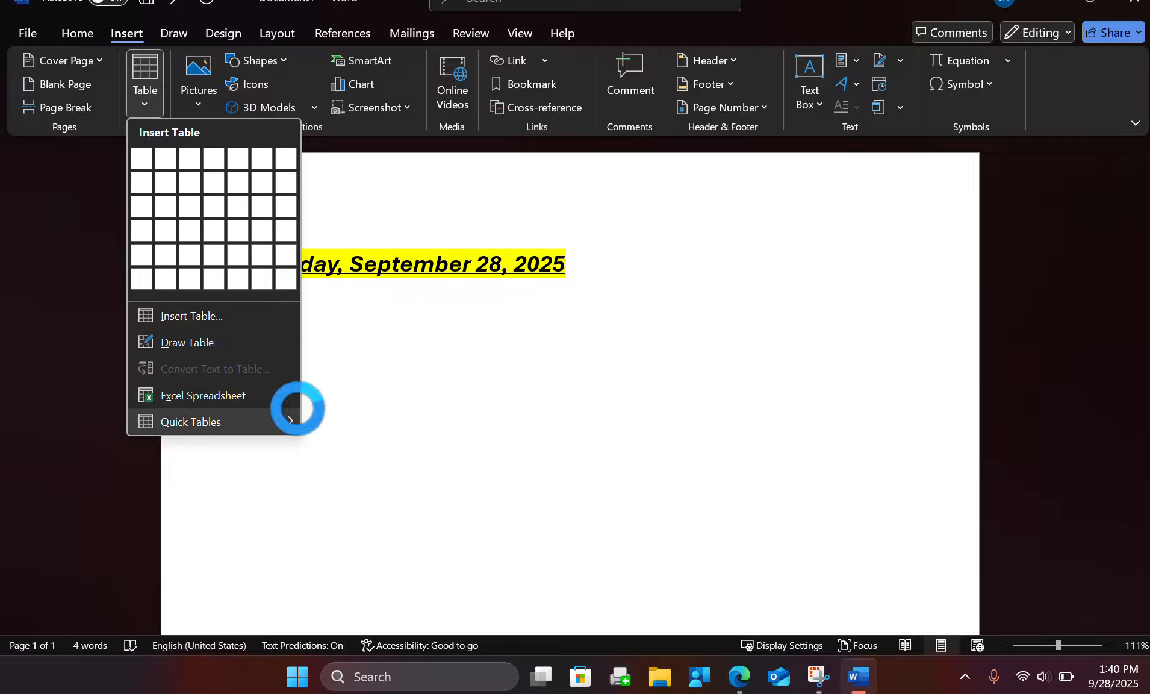
pyautogui.moveTo(191, 423)
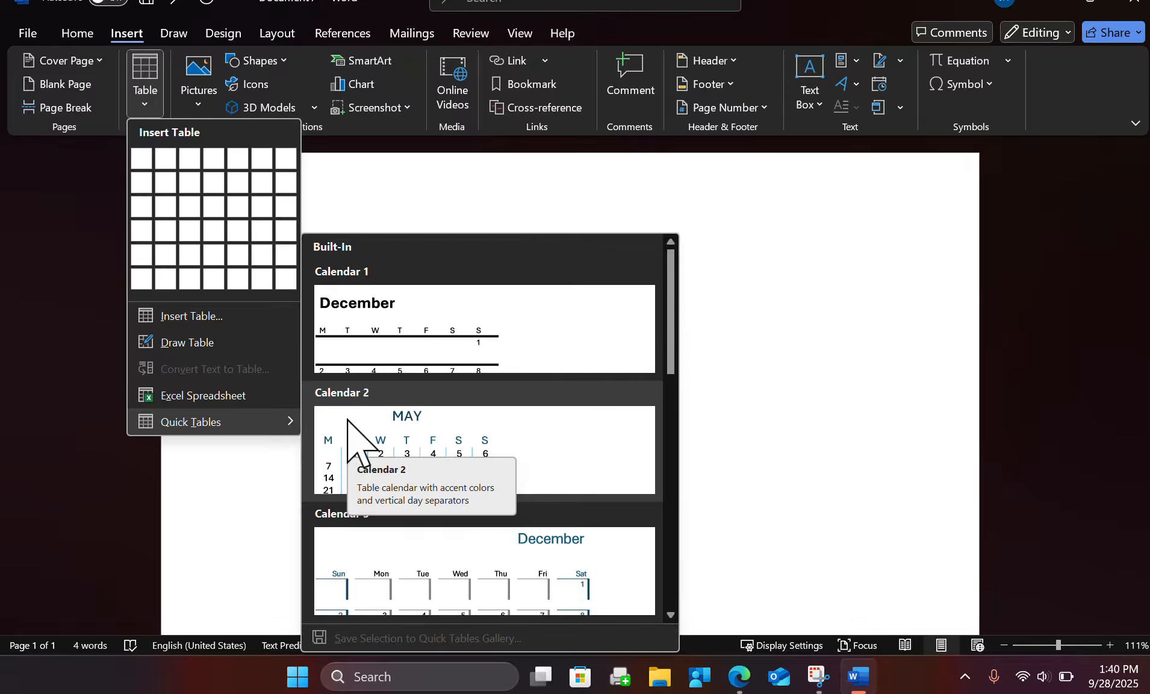
pyautogui.scroll(-10, 443, 416)
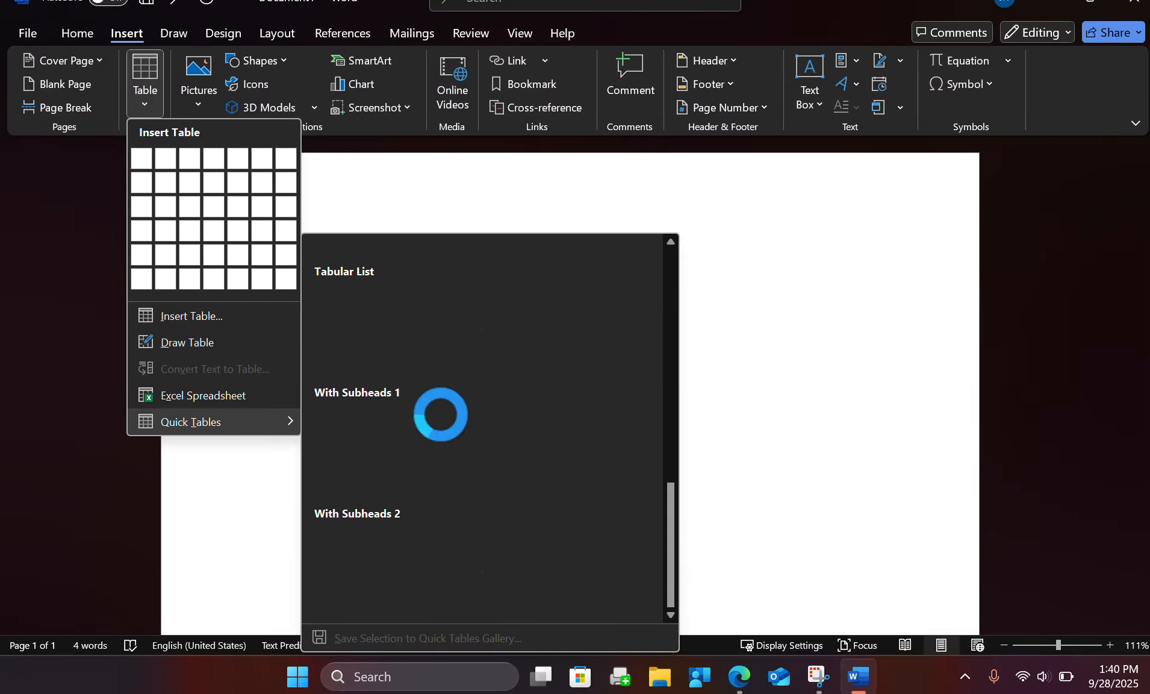
pyautogui.scroll(5, 450, 437)
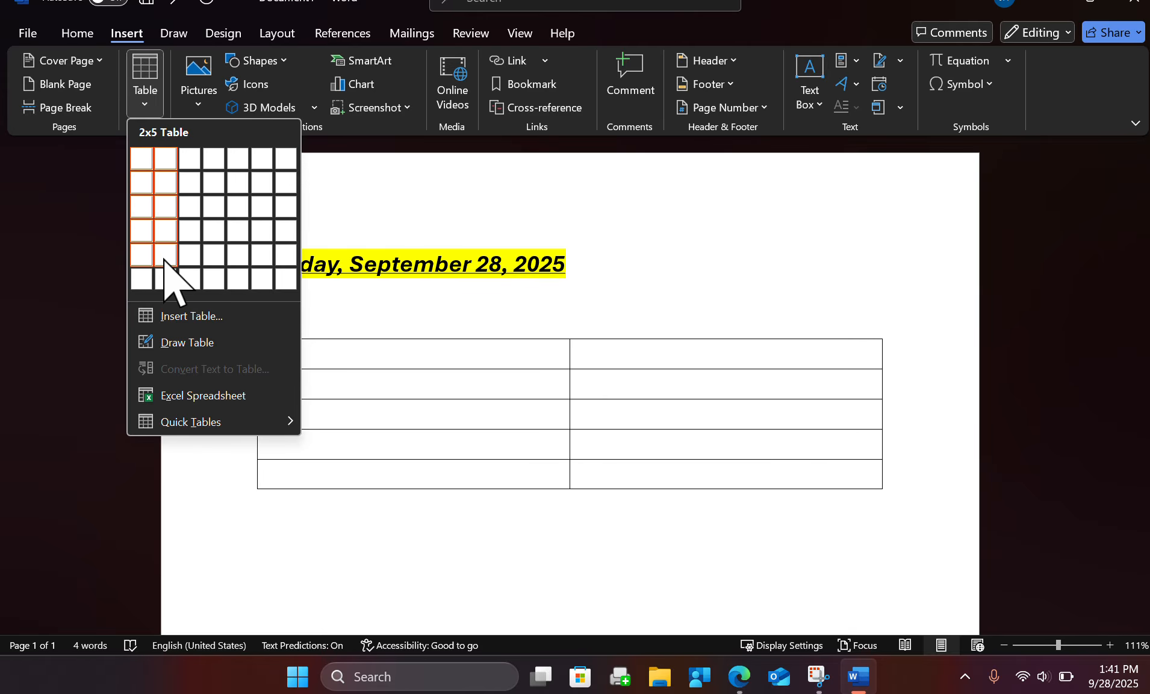
pyautogui.click(234, 254)
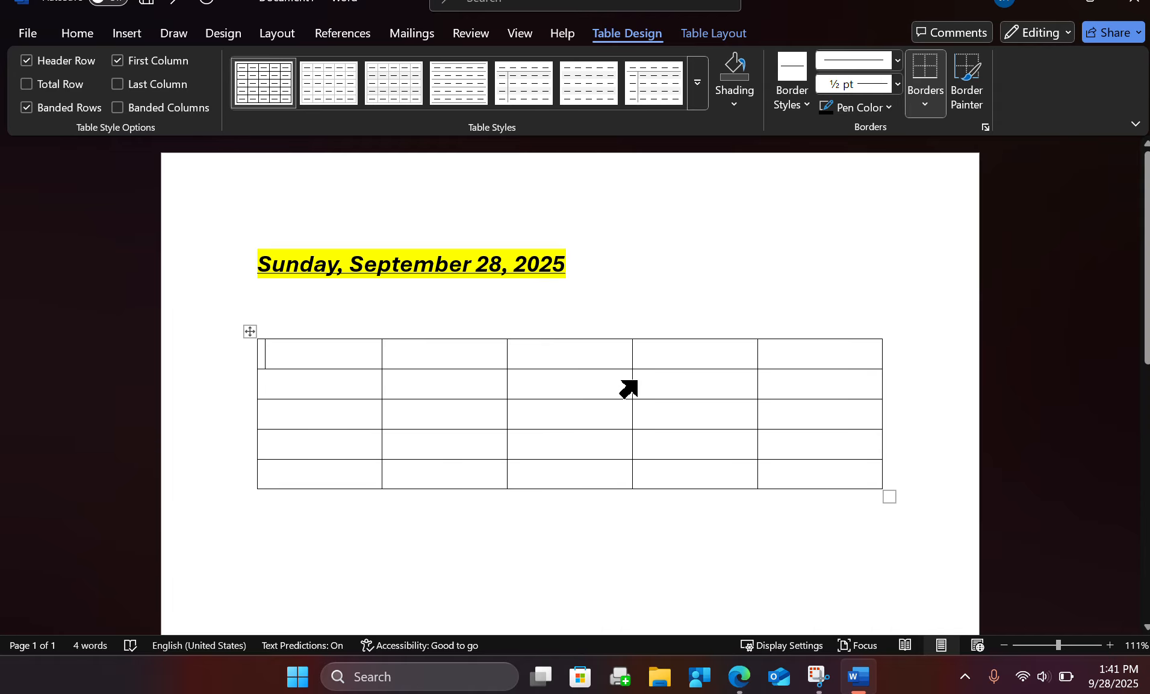
# Shade the fourth cell of the table's first row with the standard dark red colour.
pyautogui.click(563, 310)
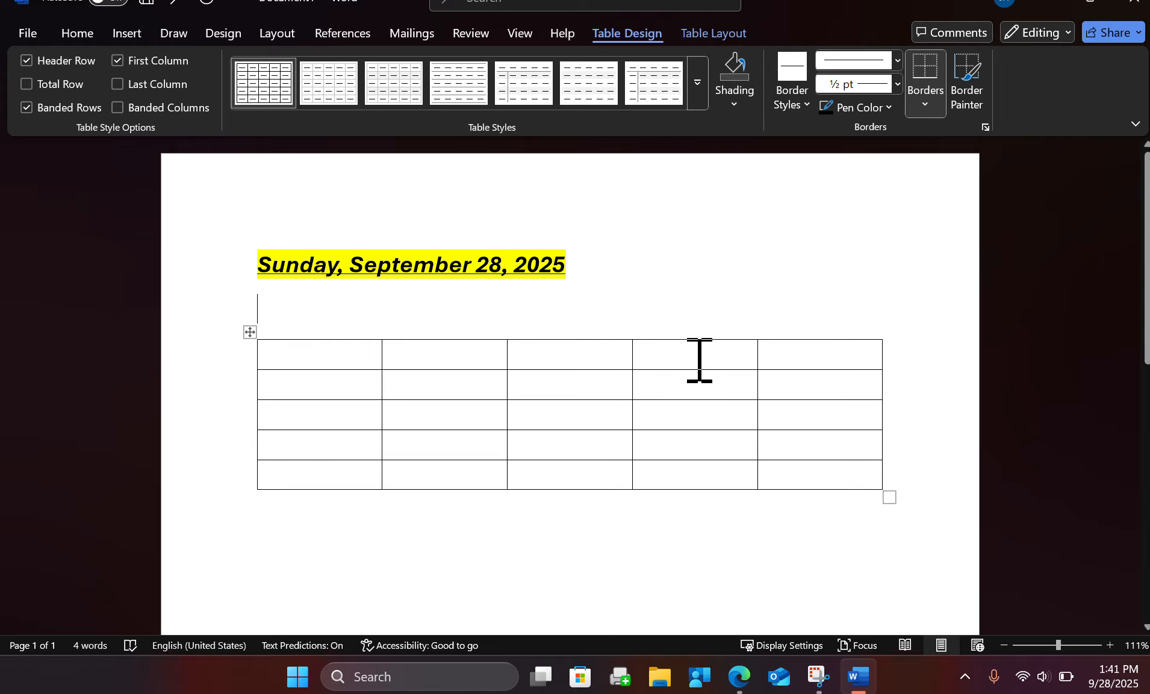
pyautogui.click(691, 349)
pyautogui.doubleClick(691, 349)
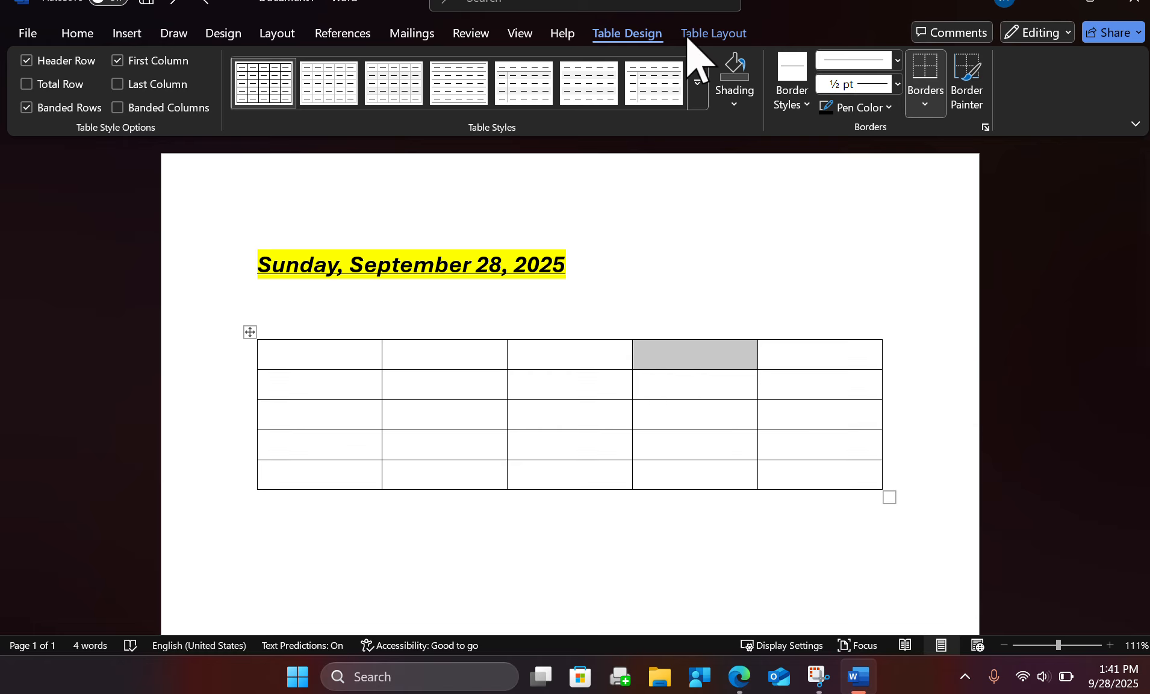
pyautogui.click(732, 106)
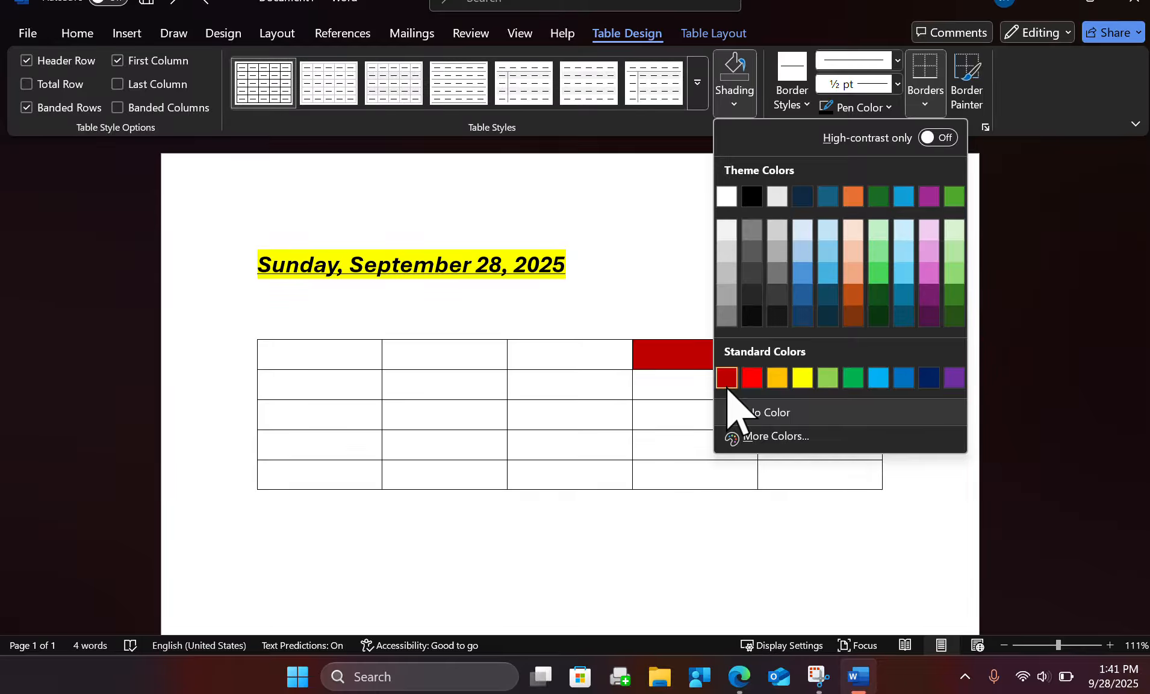
pyautogui.click(727, 377)
pyautogui.click(721, 283)
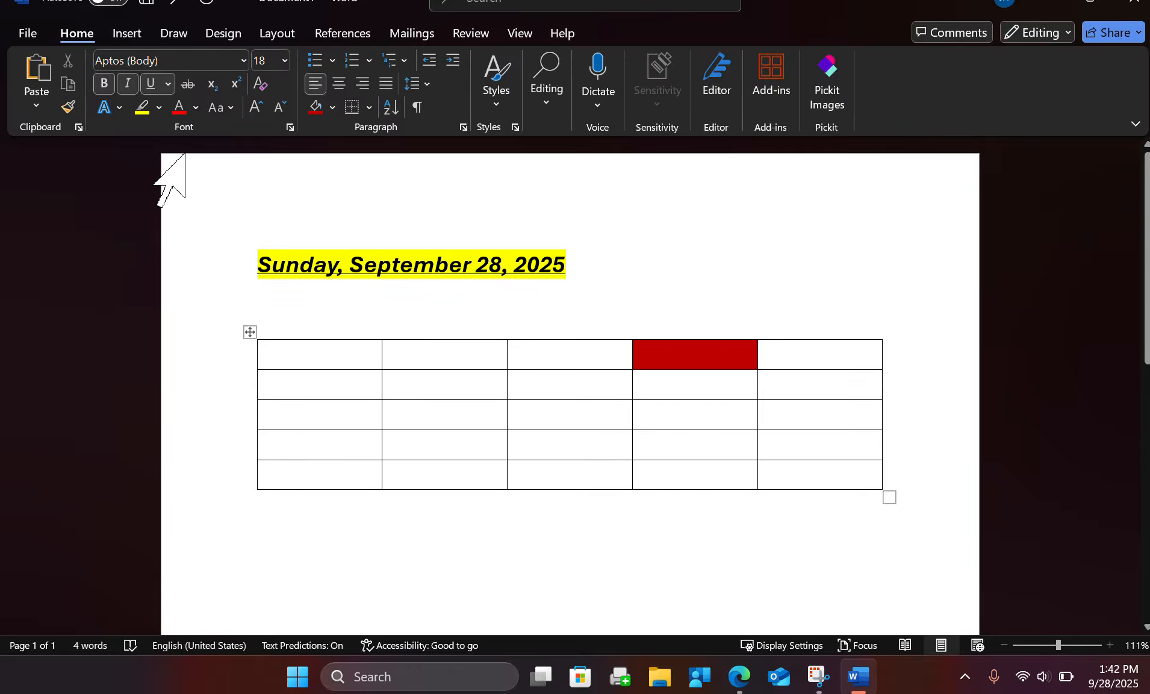
# Bring up the insert options and place the cursor in the table's centre cell.
pyautogui.click(131, 36)
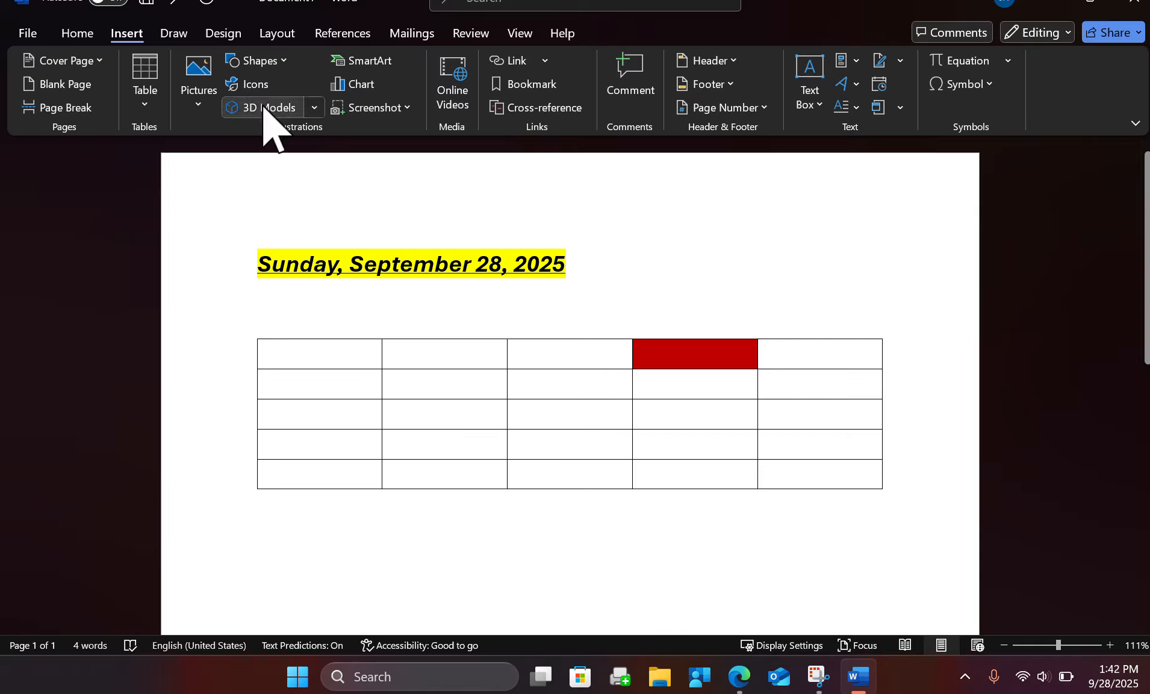
pyautogui.click(586, 414)
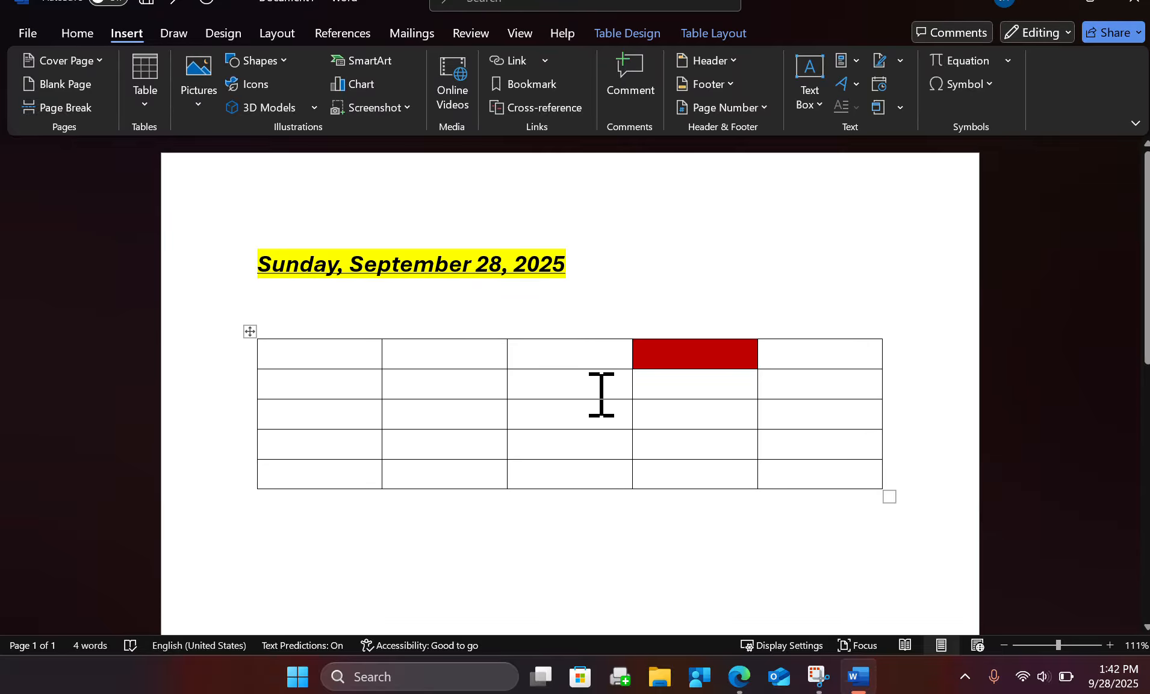
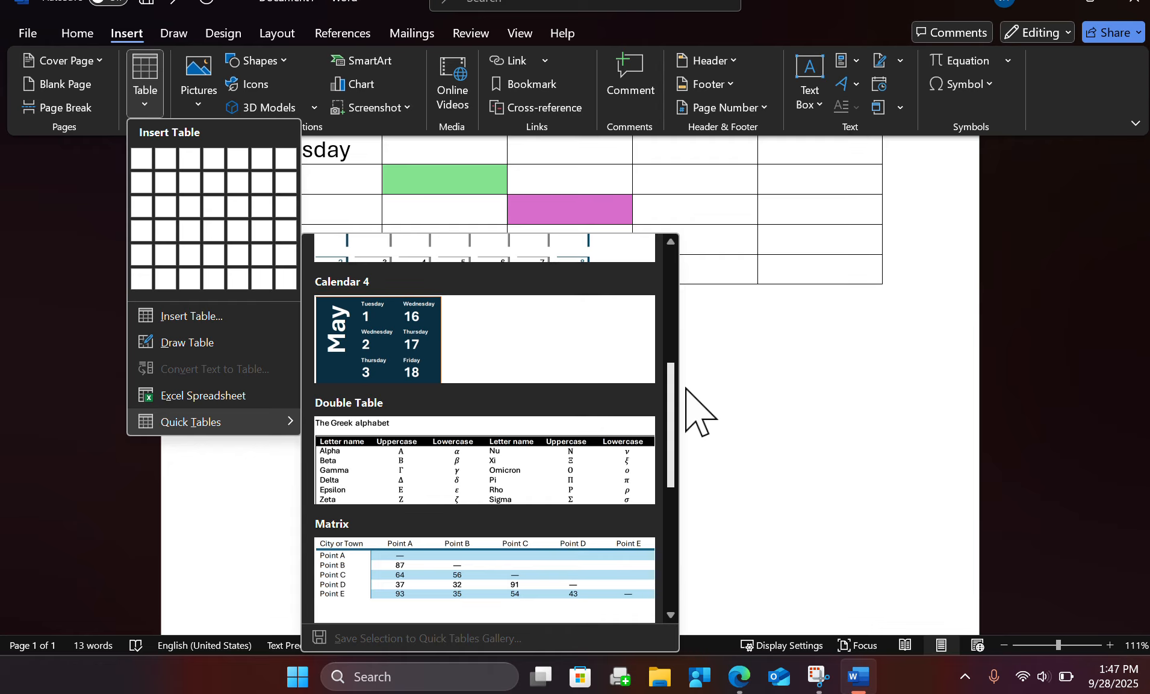
# Look through the Quick Tables gallery and insert the Calendar 3 design below the Weekly Responsibilities table.
pyautogui.scroll(-2, 686, 398)
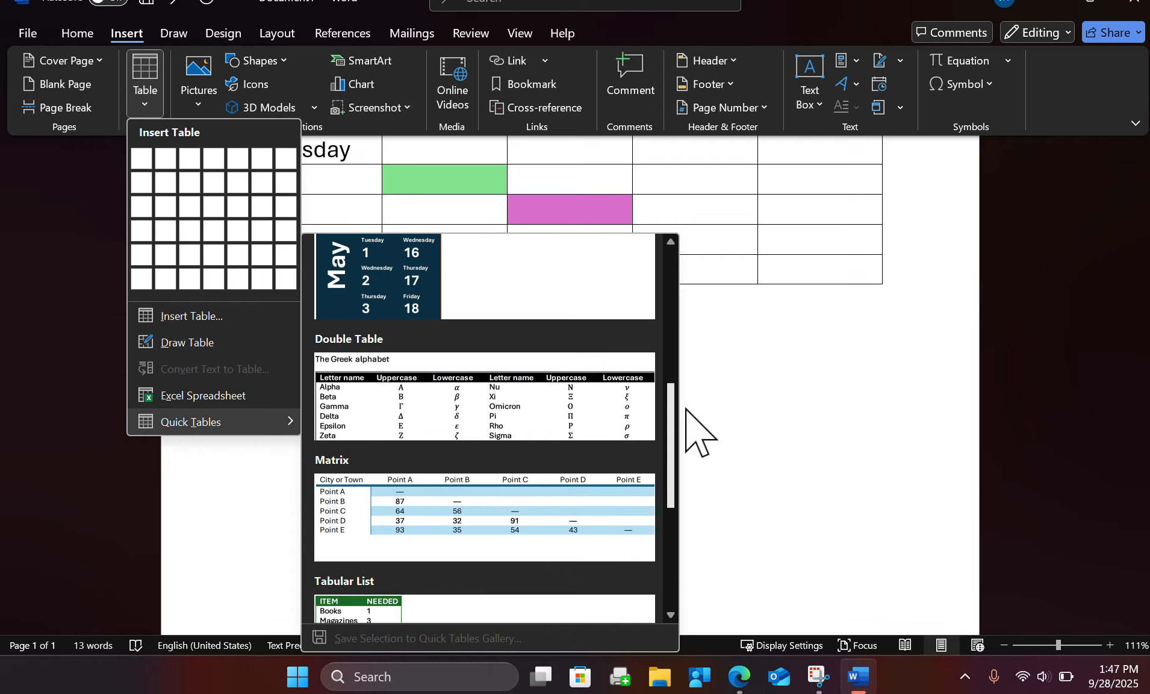
pyautogui.scroll(3, 684, 391)
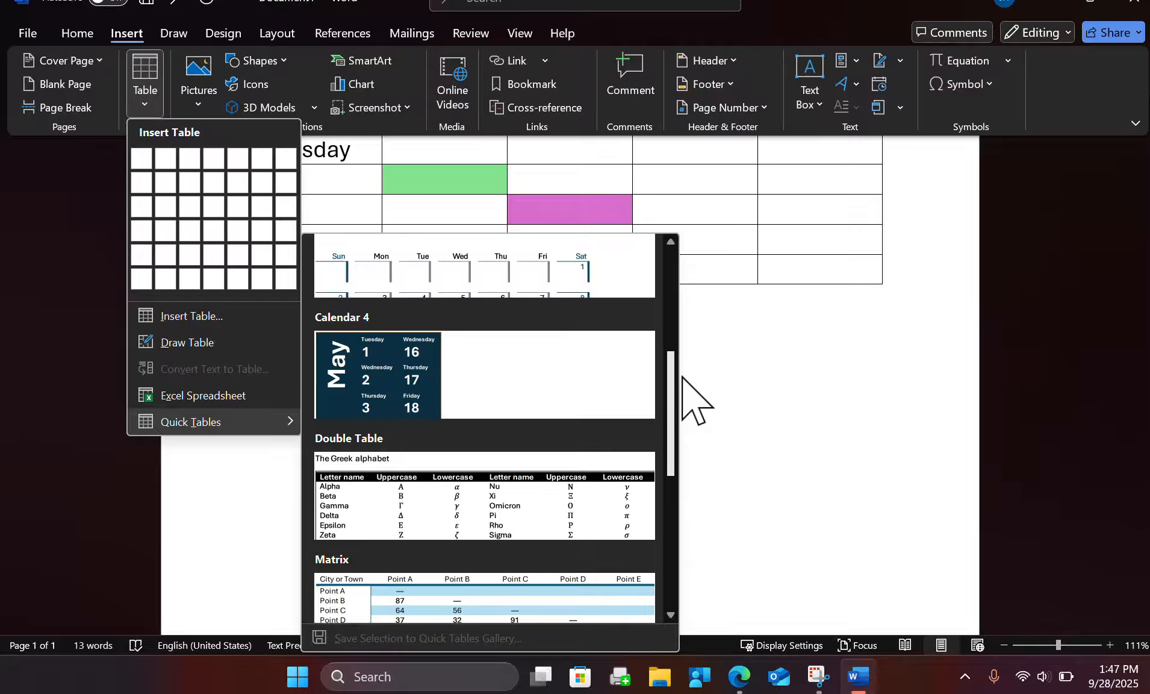
pyautogui.scroll(1, 684, 374)
pyautogui.scroll(2, 684, 367)
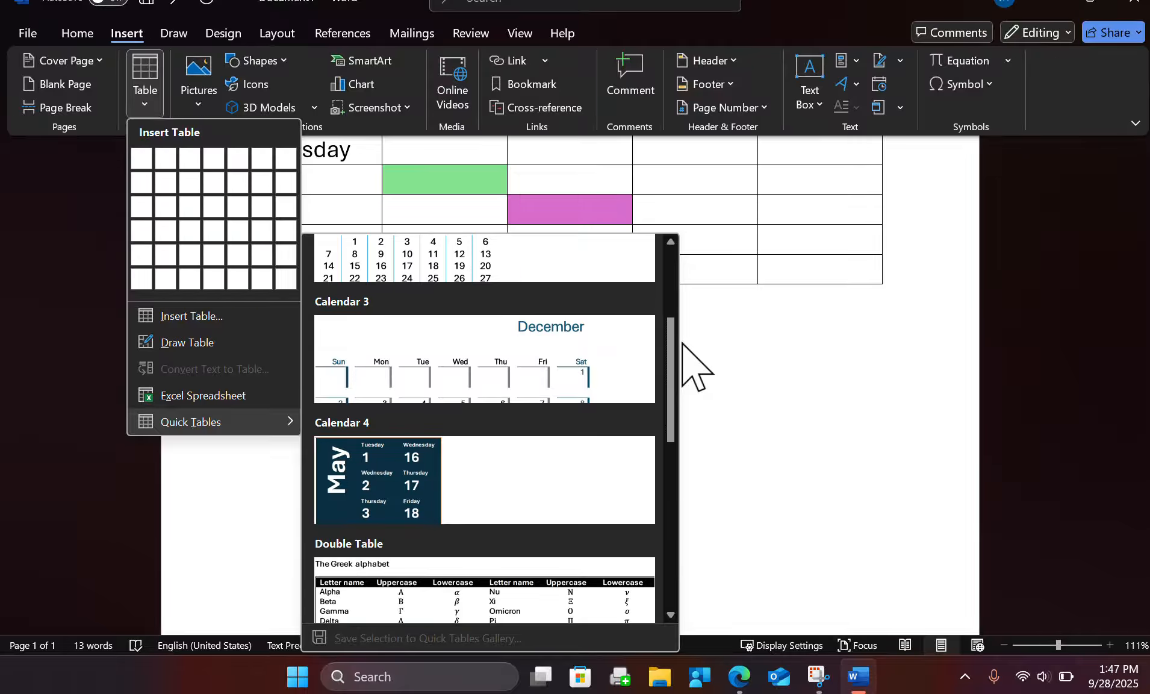
pyautogui.click(403, 380)
pyautogui.scroll(-2, 851, 419)
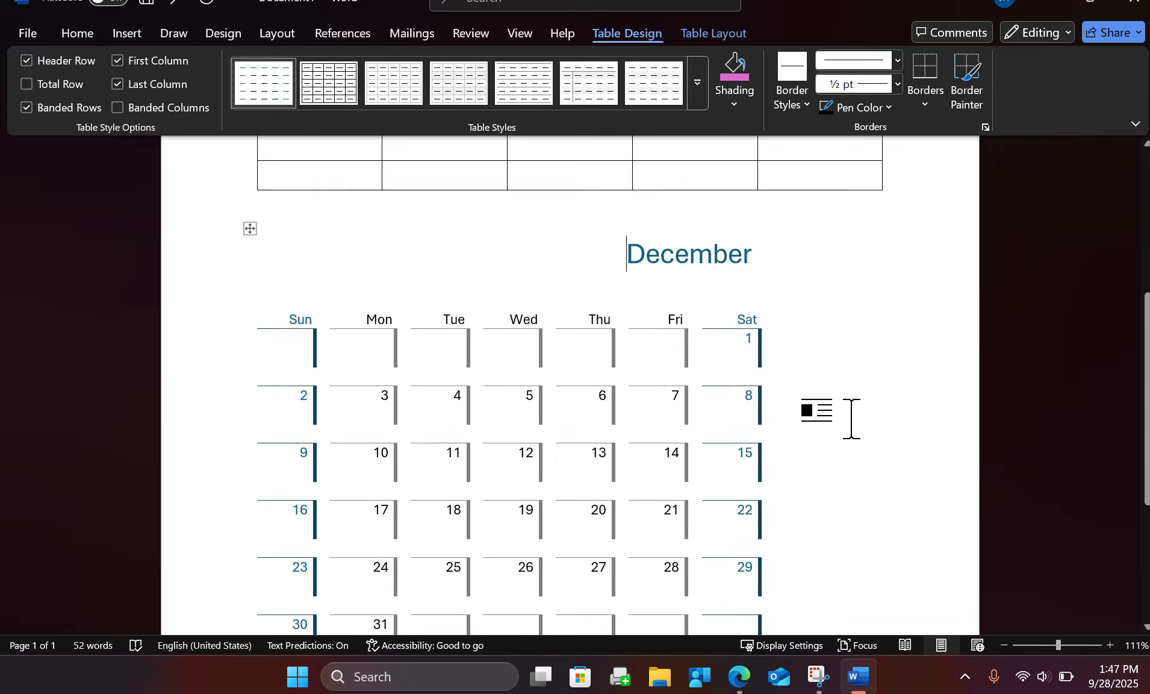
# Enter "Dishes" in the calendar's first cell under Sun and "Movies" in the first cell under Tue.
pyautogui.scroll(-2, 850, 419)
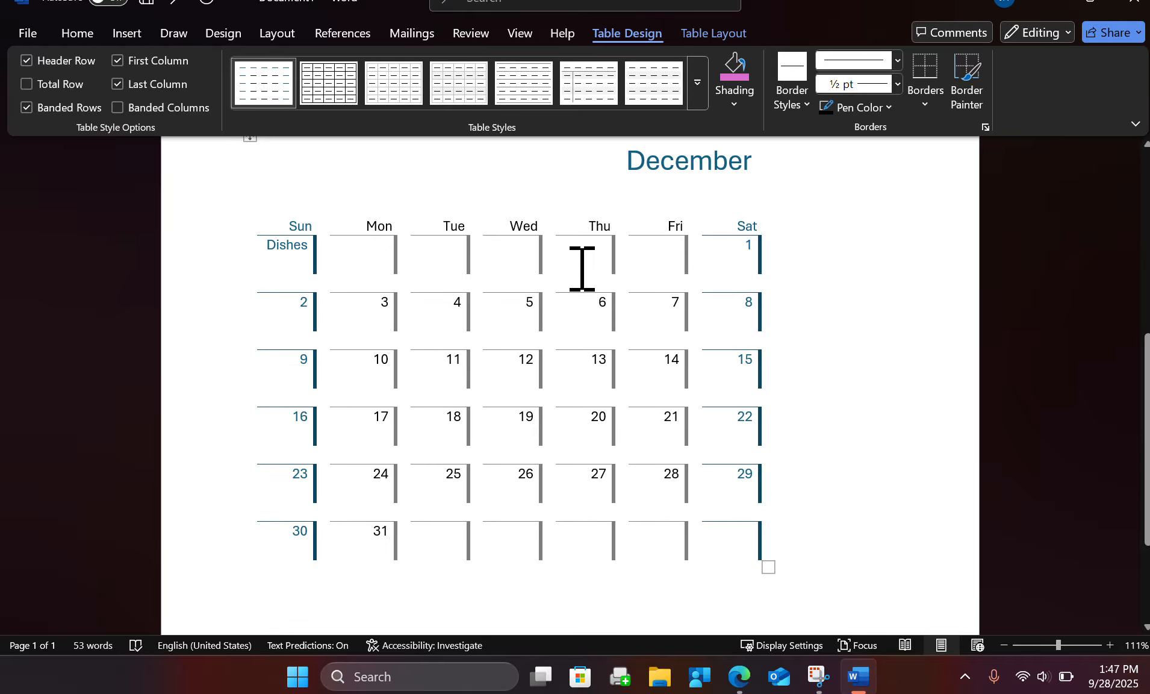
pyautogui.scroll(5, 555, 484)
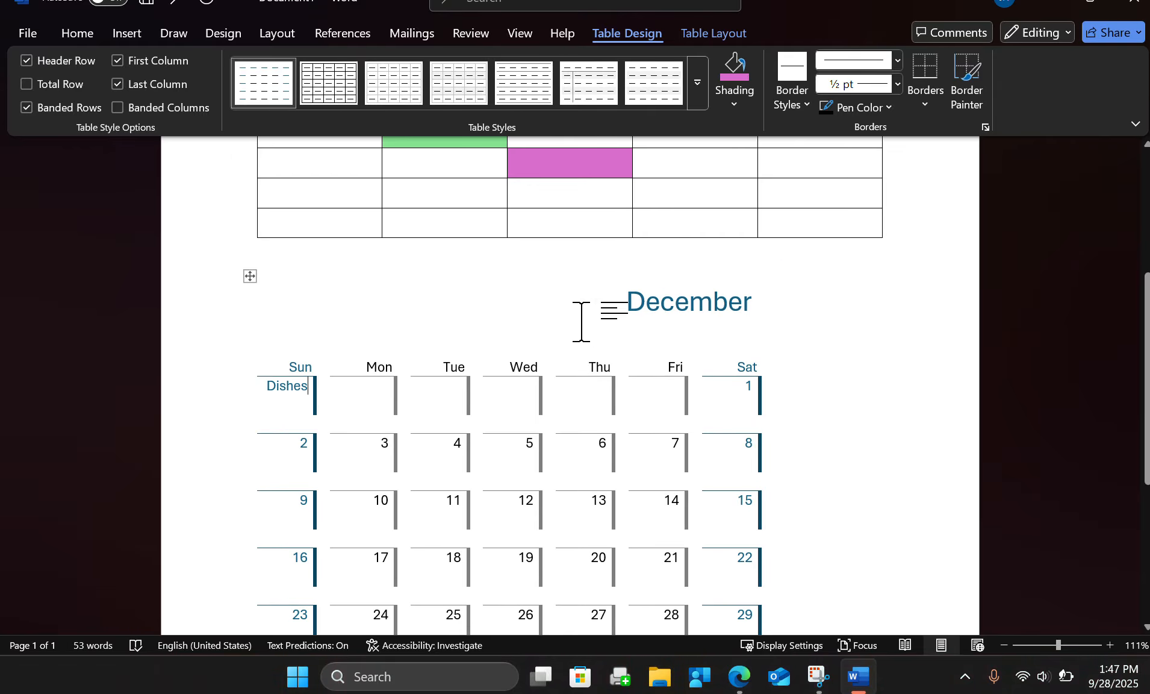
pyautogui.scroll(1, 617, 383)
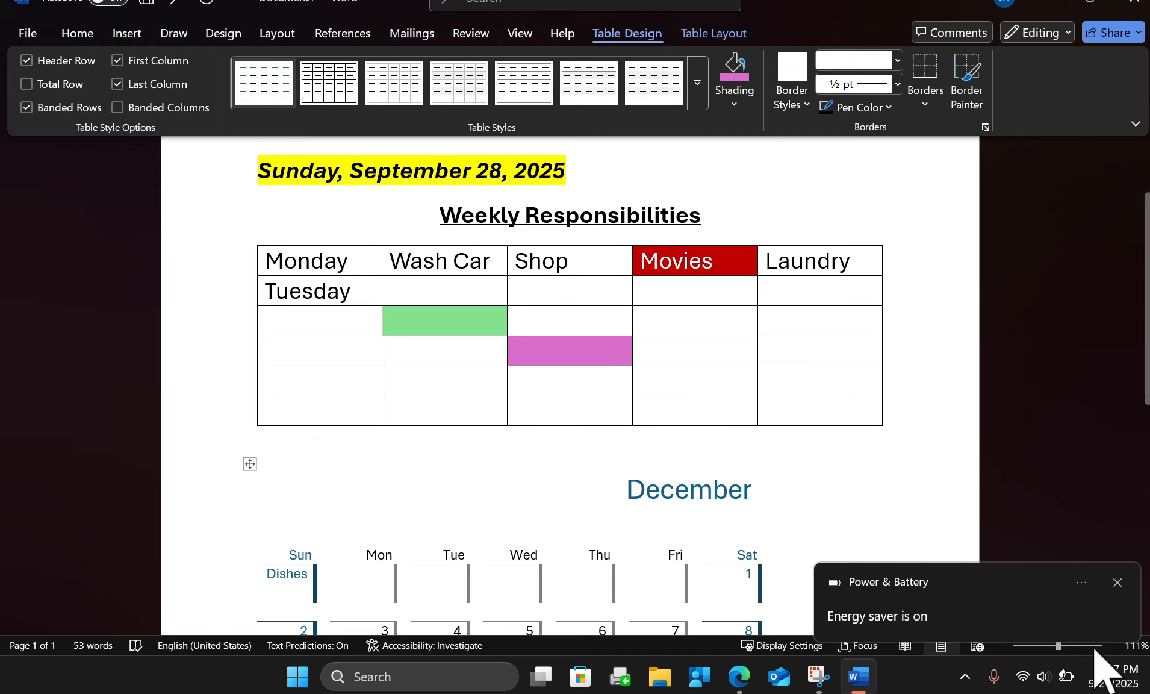
pyautogui.click(1119, 582)
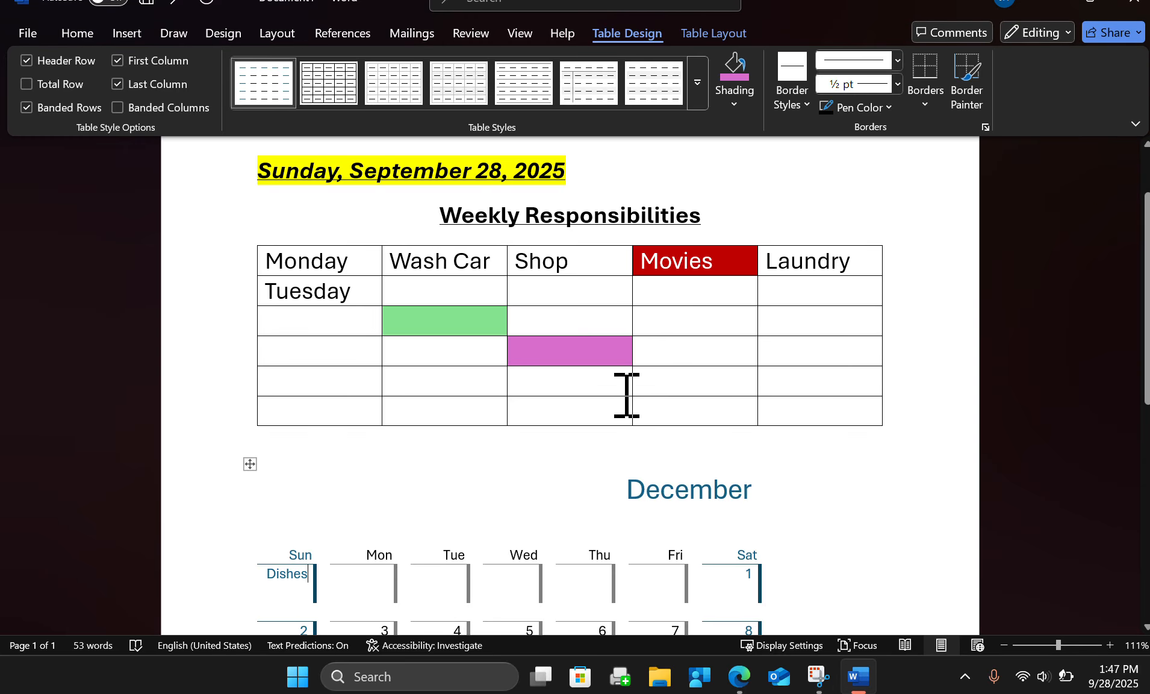
pyautogui.scroll(-3, 630, 380)
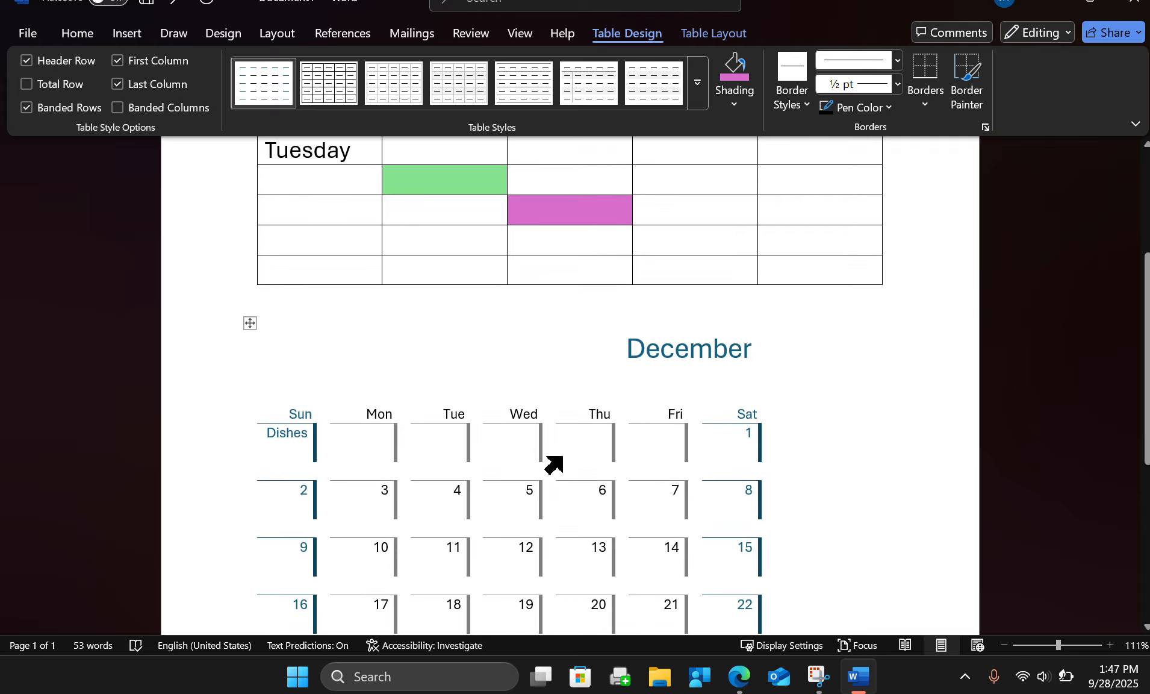
pyautogui.scroll(-7, 577, 411)
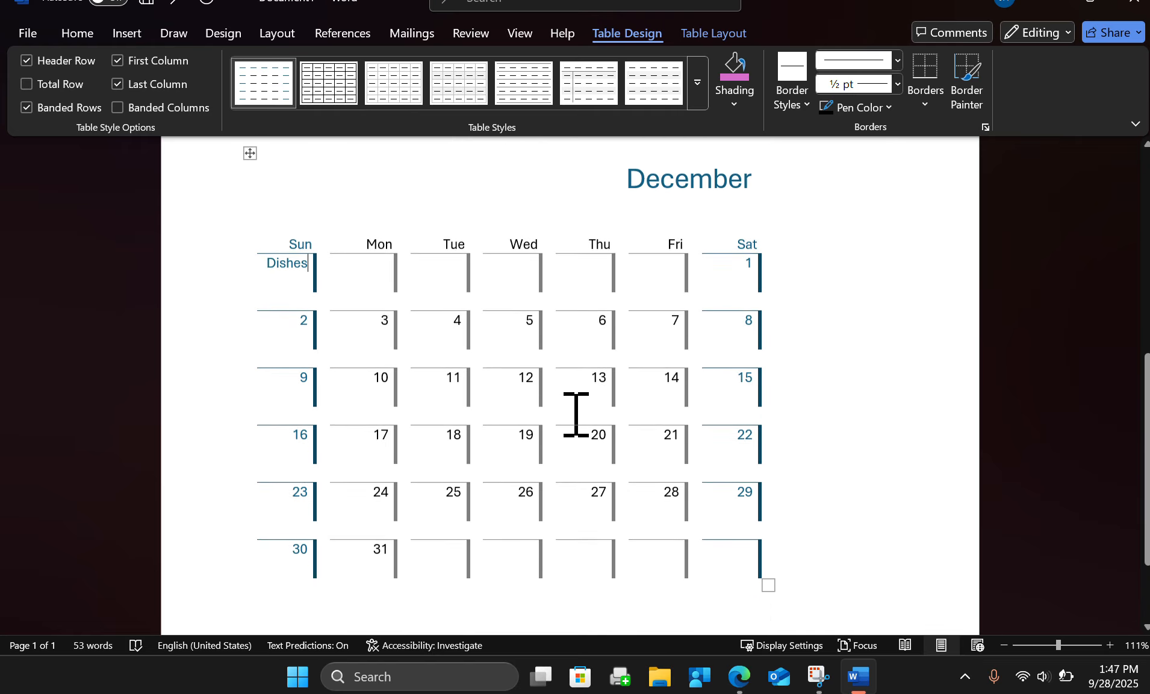
pyautogui.scroll(3, 296, 340)
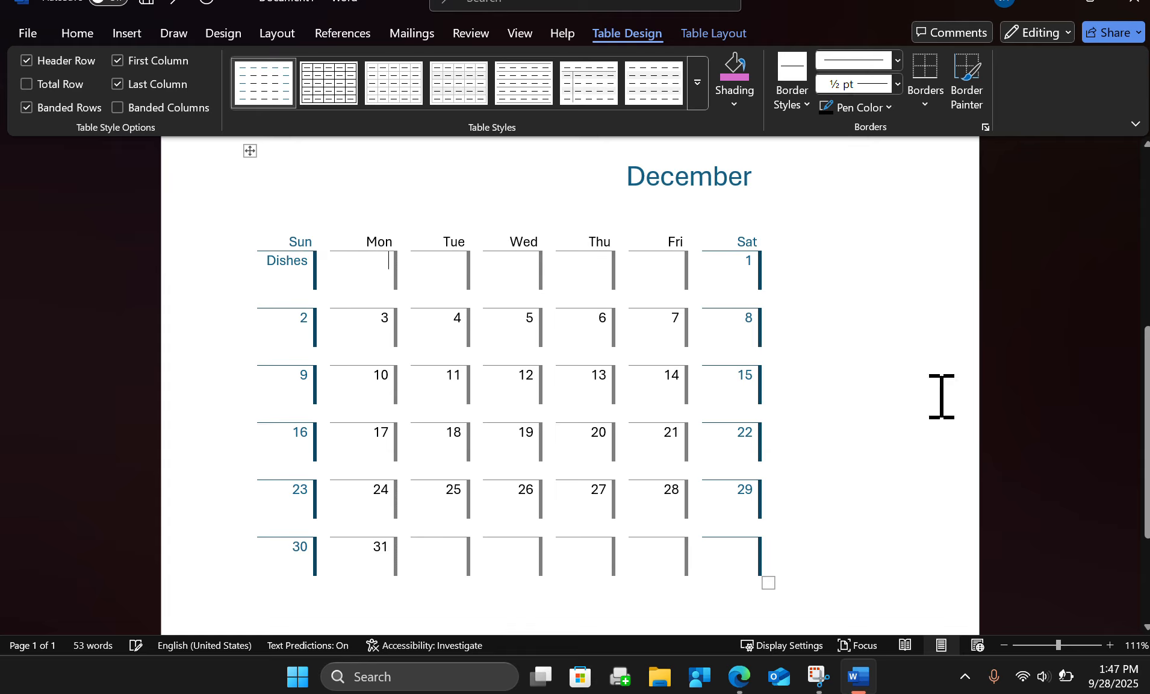
pyautogui.click(433, 260)
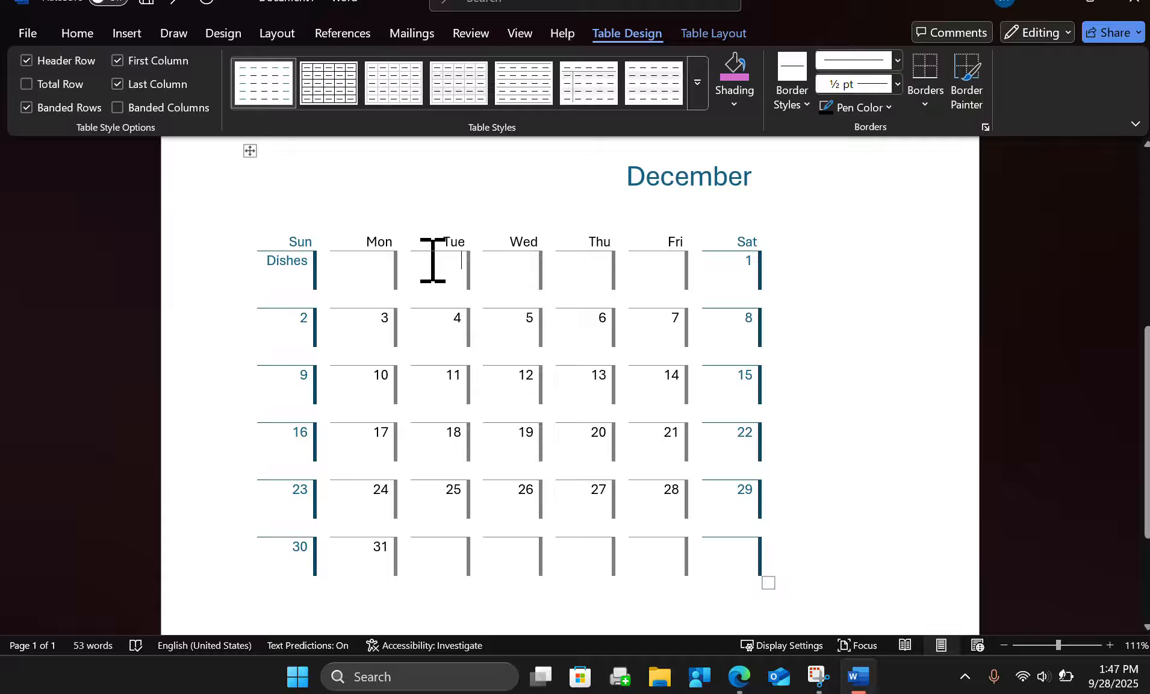
pyautogui.write('Movies')
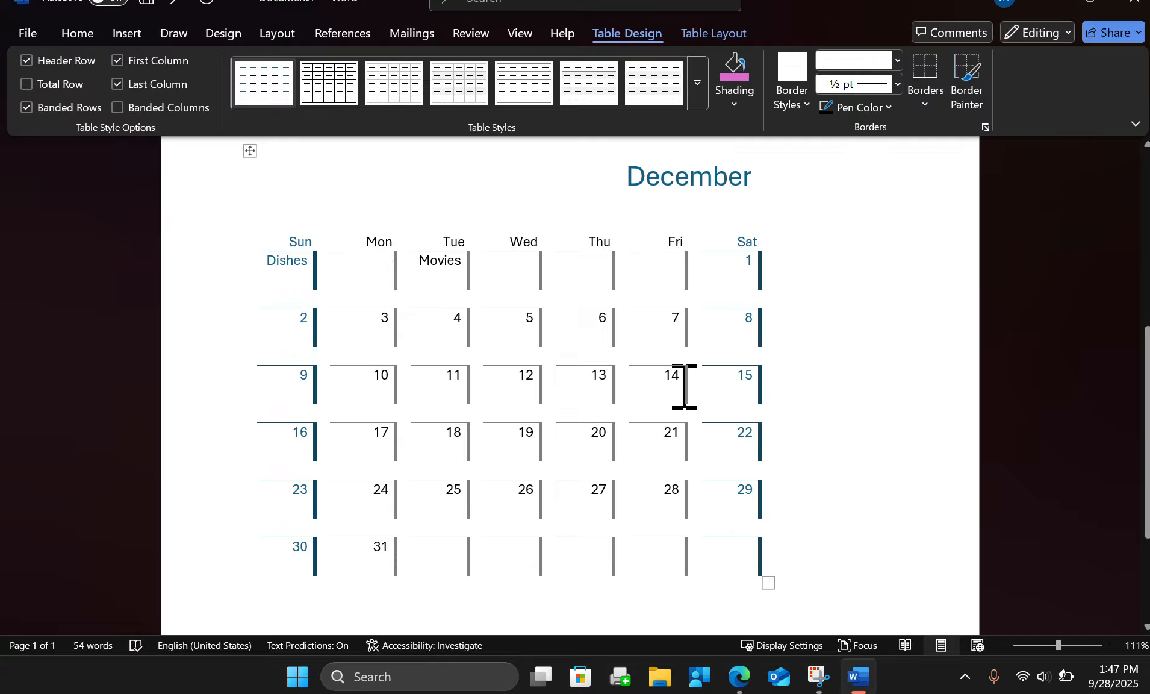
# Try plain table styles and a bright blue grid table style on the December calendar.
pyautogui.scroll(6, 686, 415)
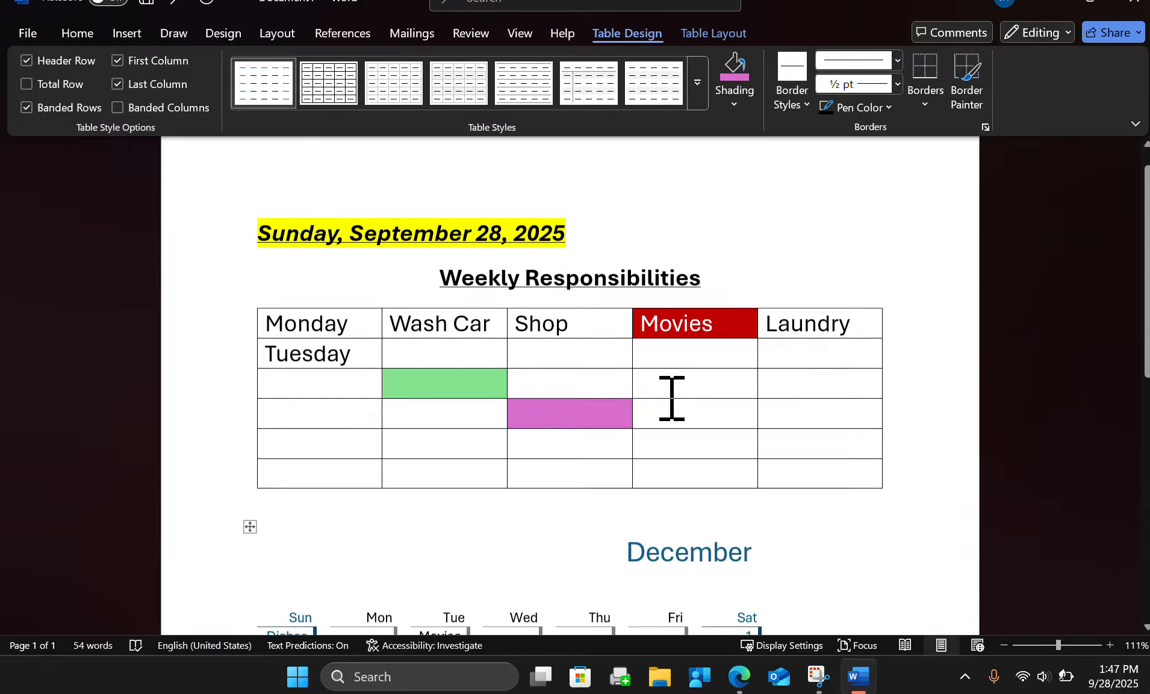
pyautogui.scroll(-4, 671, 401)
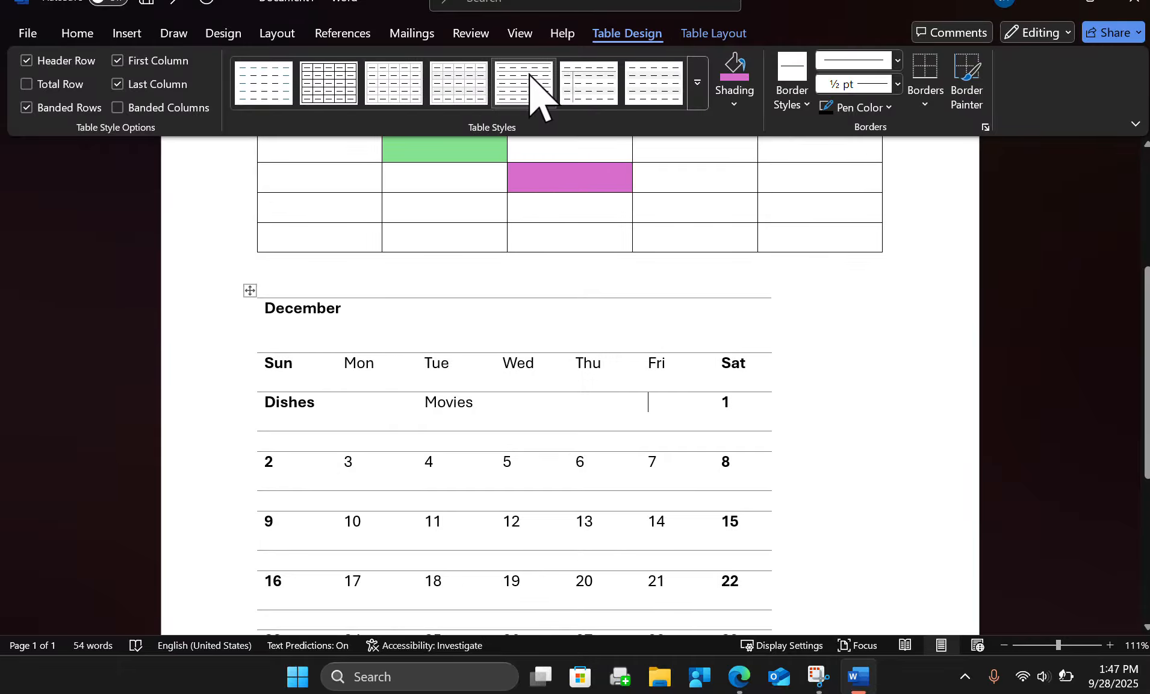
pyautogui.click(598, 88)
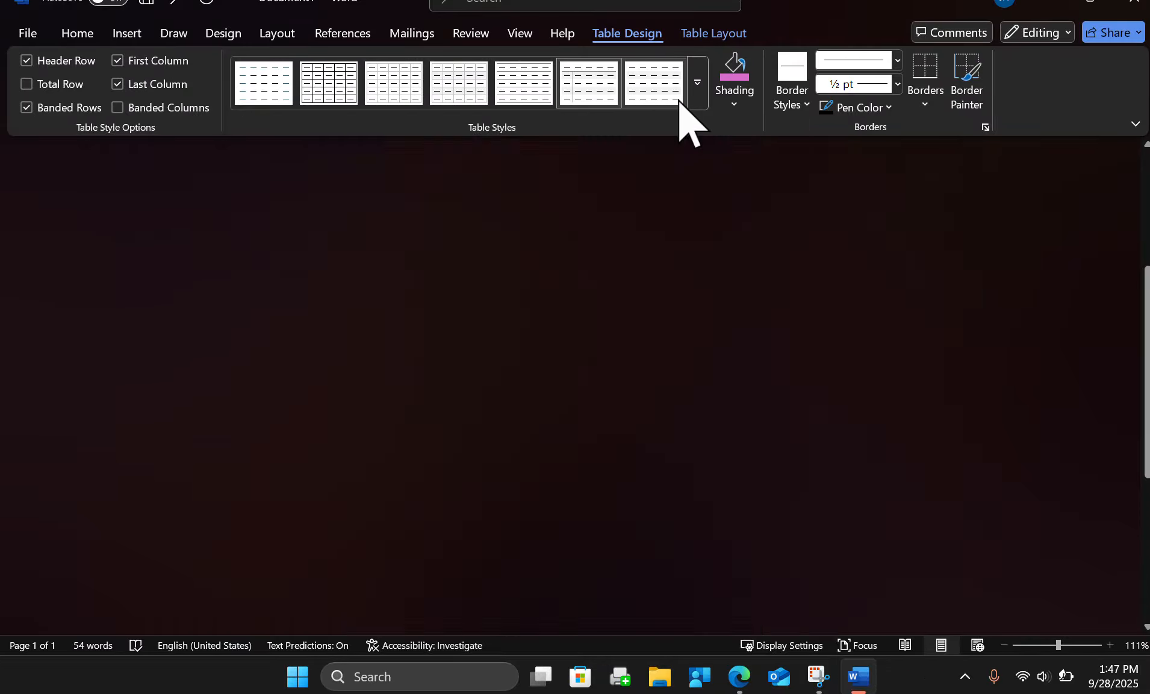
pyautogui.click(656, 98)
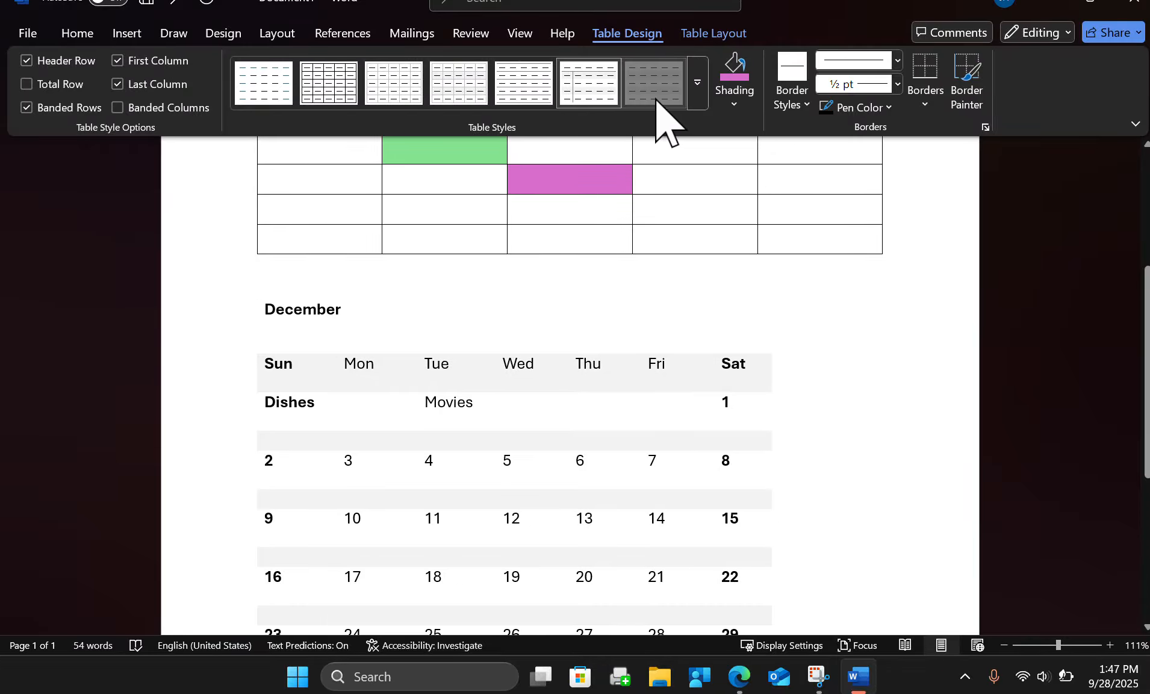
pyautogui.click(699, 99)
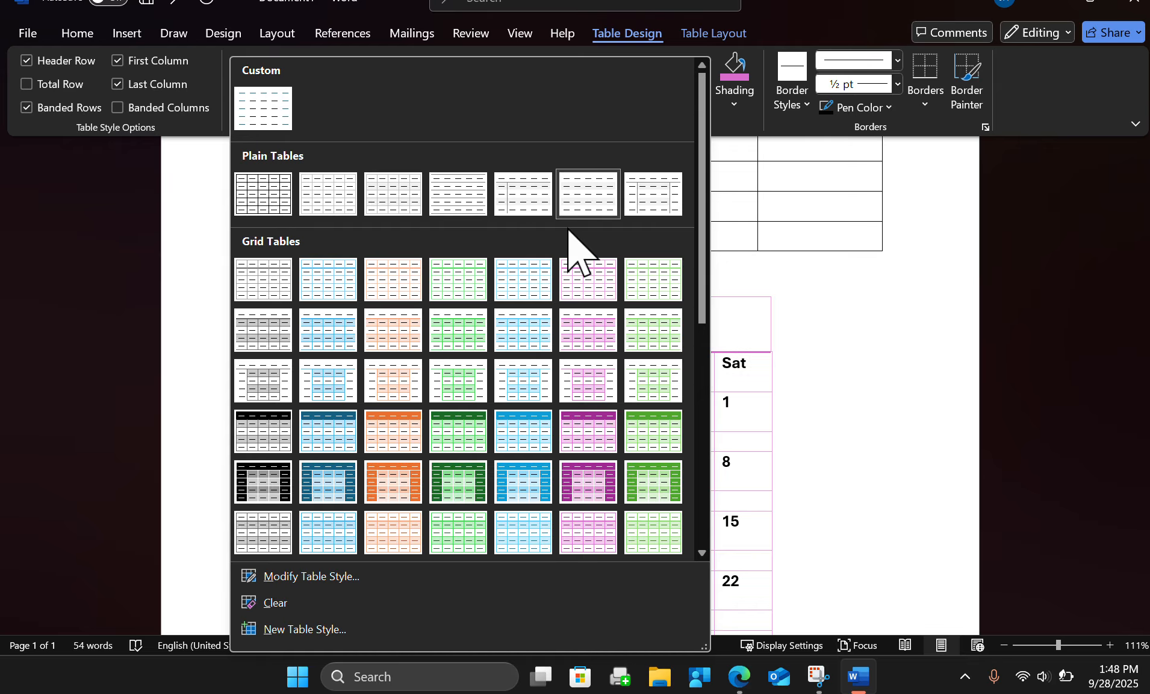
pyautogui.click(522, 479)
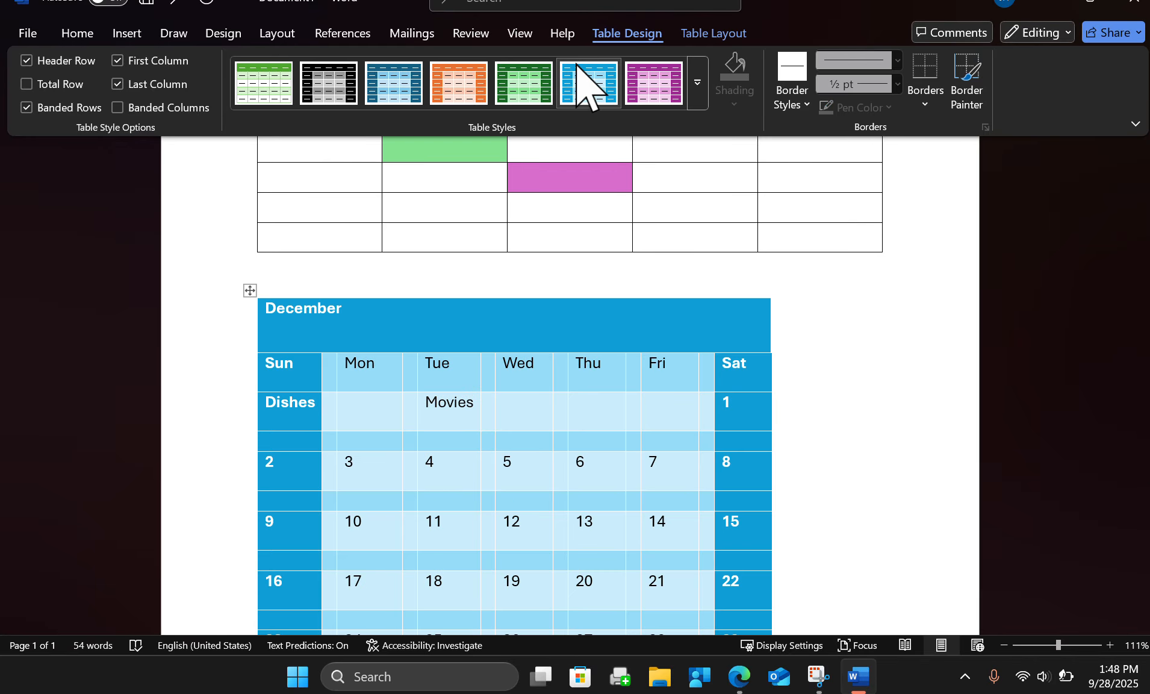
pyautogui.click(698, 81)
pyautogui.click(260, 118)
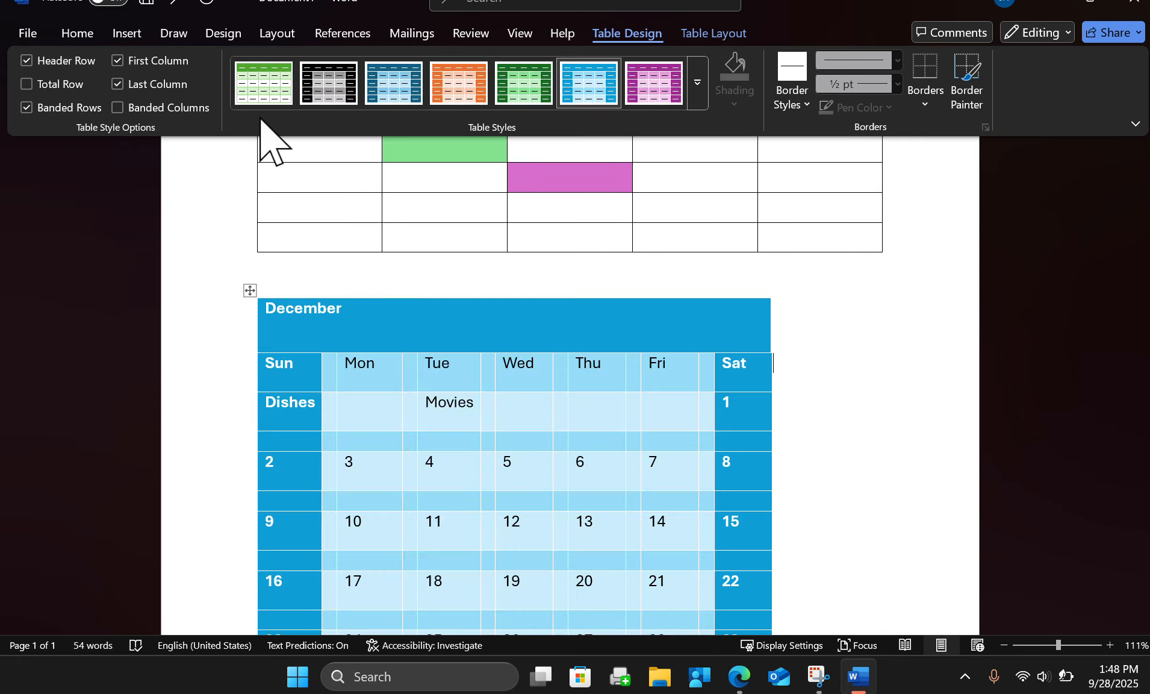
# Apply the green grid table style with solid header and outer columns to the December calendar.
pyautogui.click(697, 102)
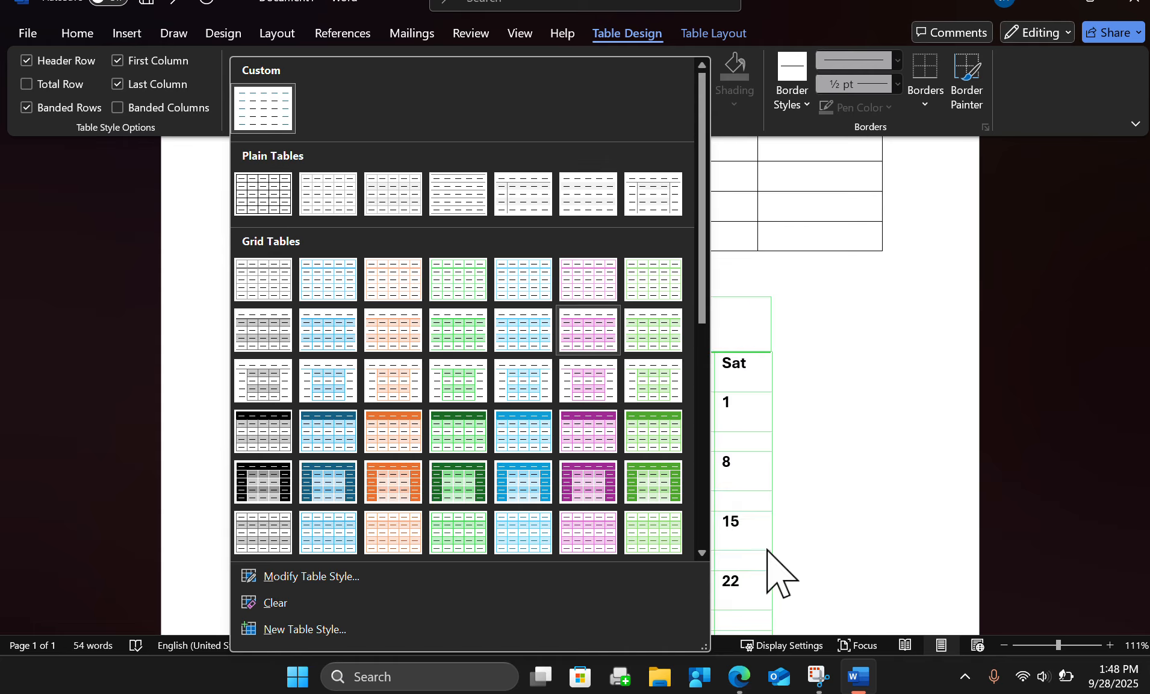
pyautogui.click(653, 482)
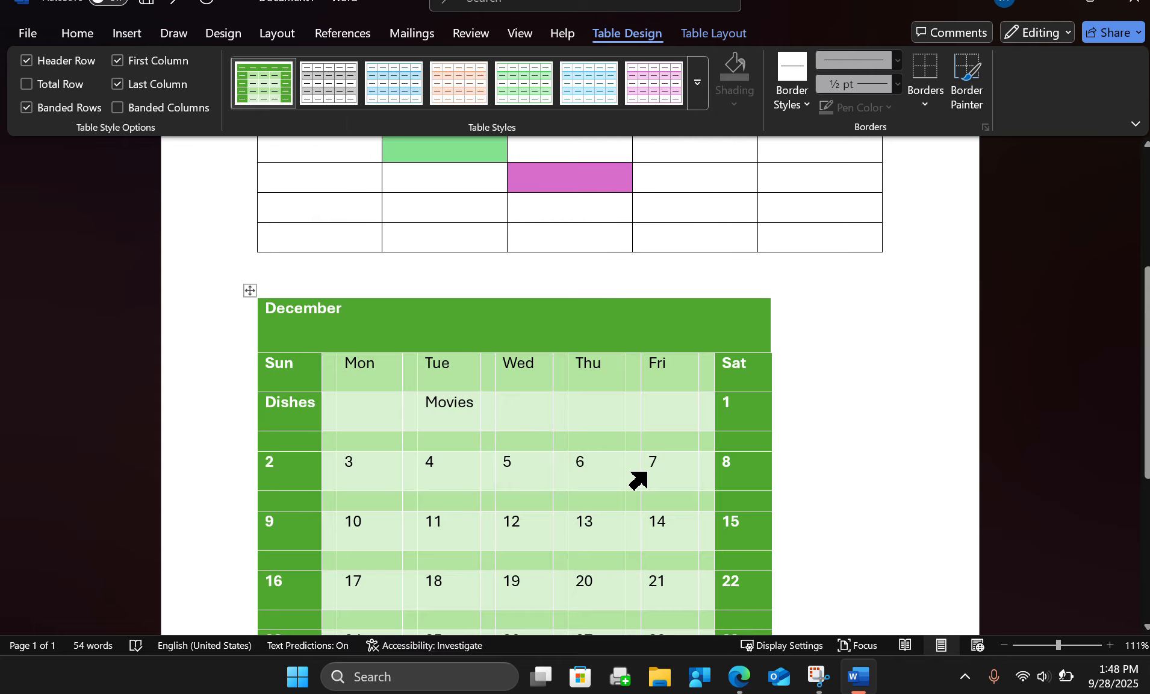
pyautogui.click(645, 473)
pyautogui.click(477, 494)
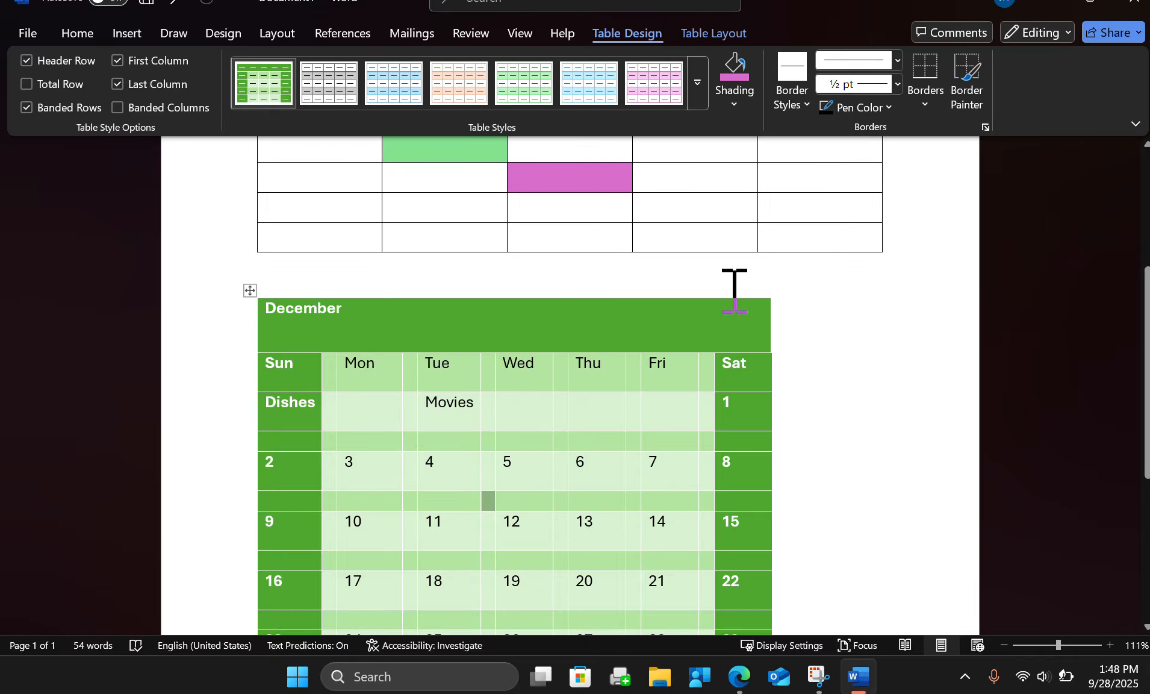
# Select the whole Weekly Responsibilities table and remove its left border.
pyautogui.scroll(3, 728, 295)
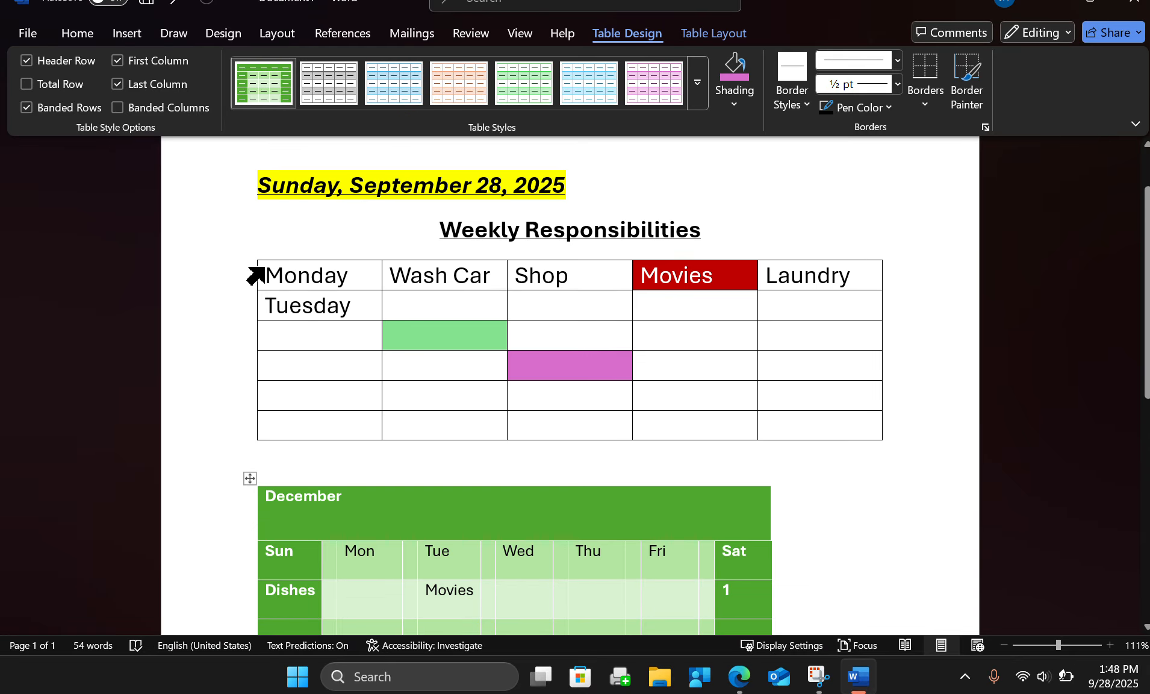
pyautogui.click(270, 270)
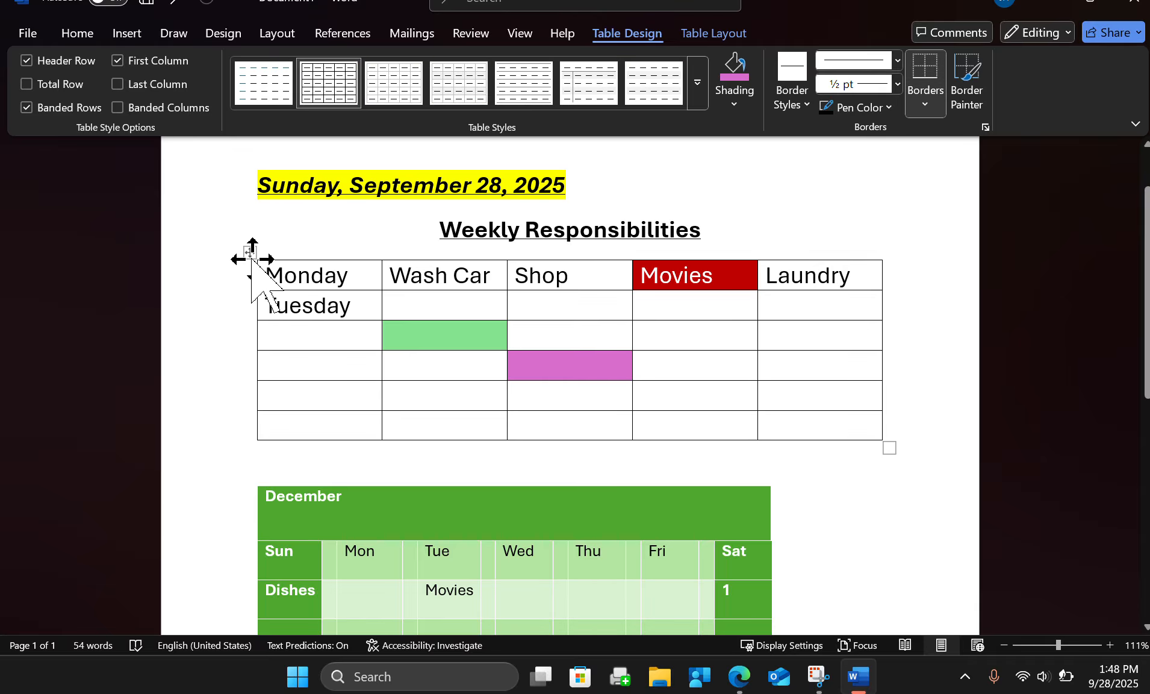
pyautogui.click(251, 254)
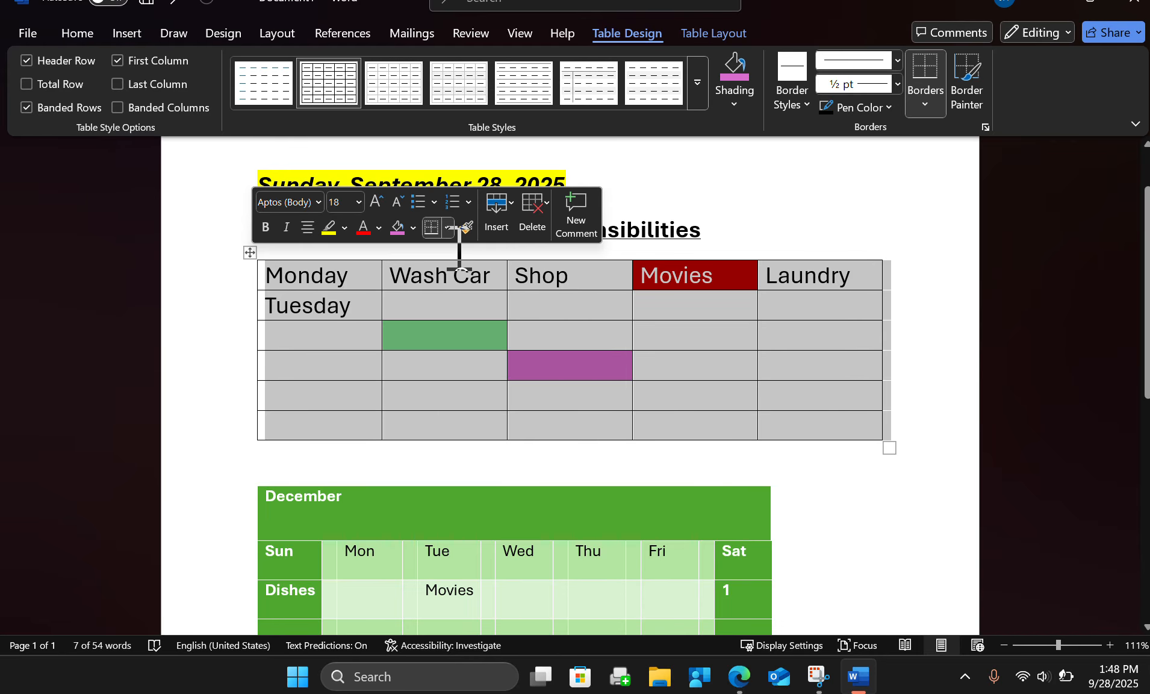
pyautogui.click(447, 228)
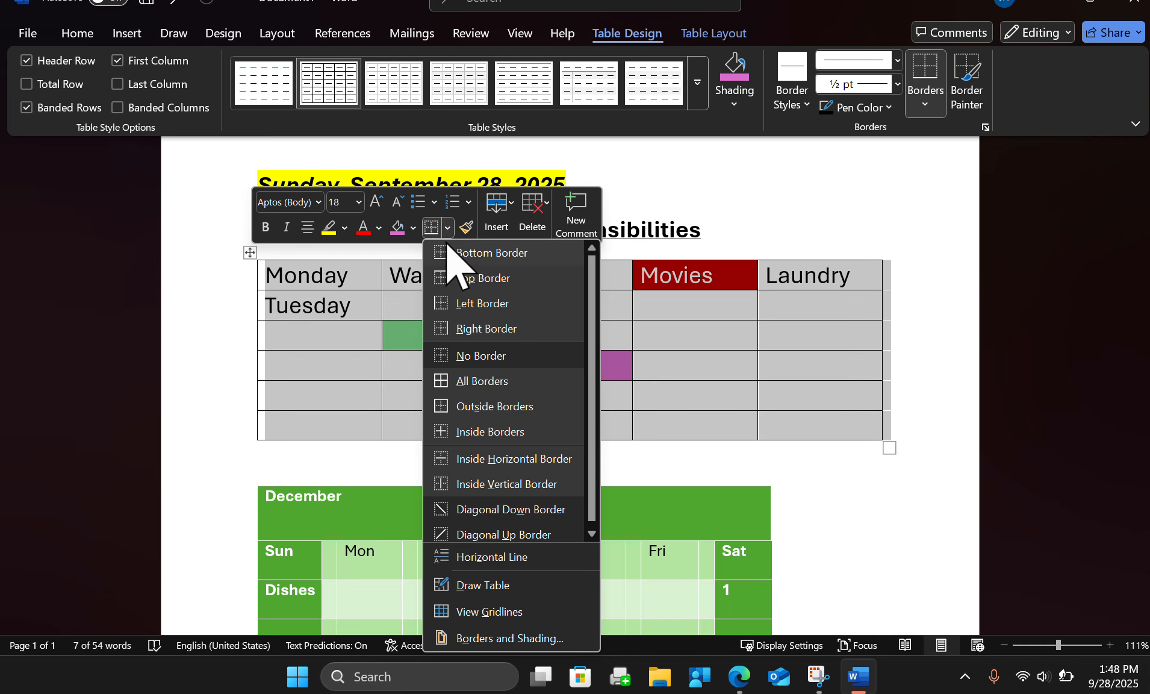
pyautogui.click(493, 308)
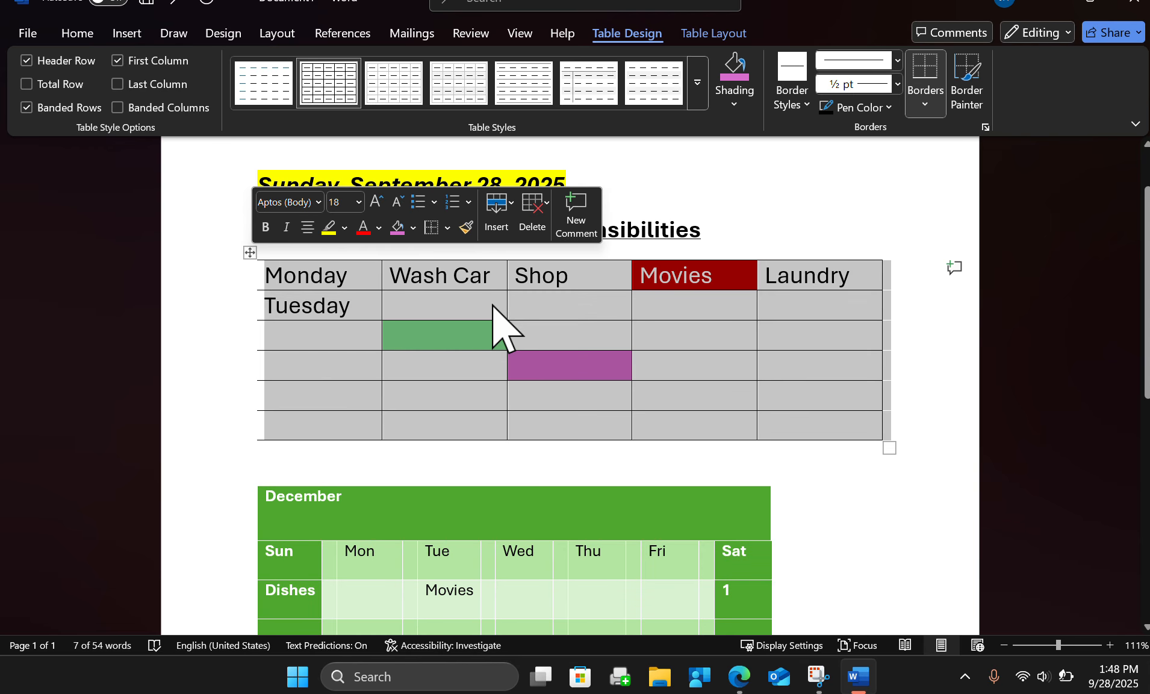
pyautogui.click(778, 459)
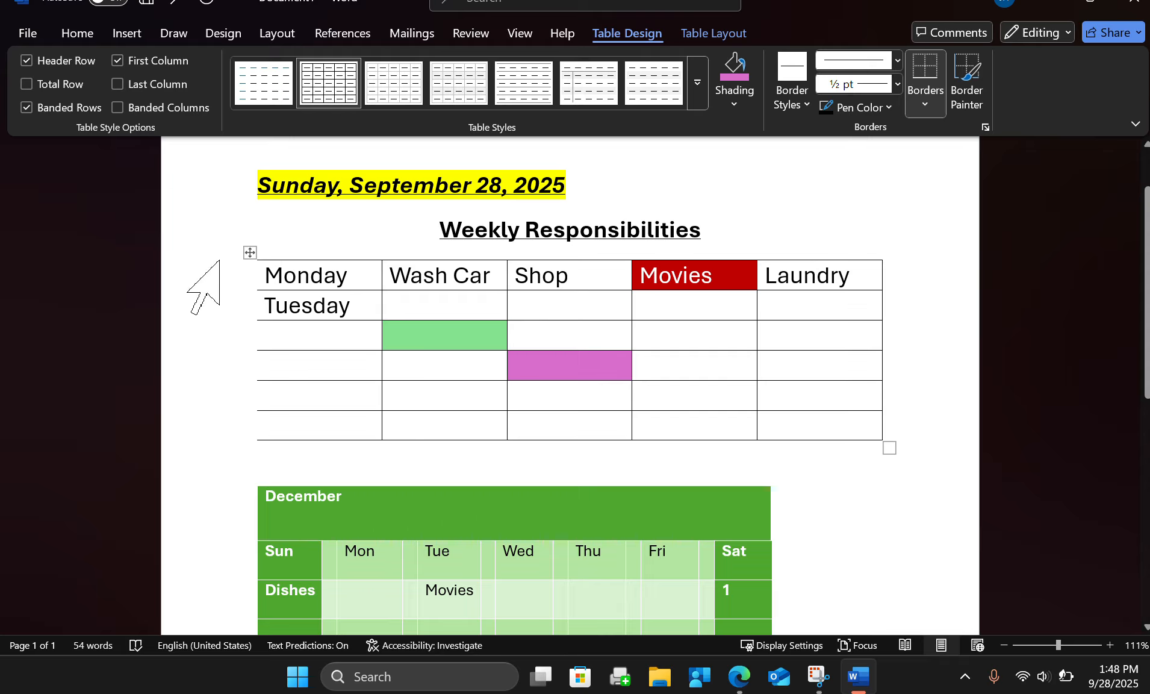
# Select the whole Weekly Responsibilities table again and apply all borders to it.
pyautogui.click(249, 252)
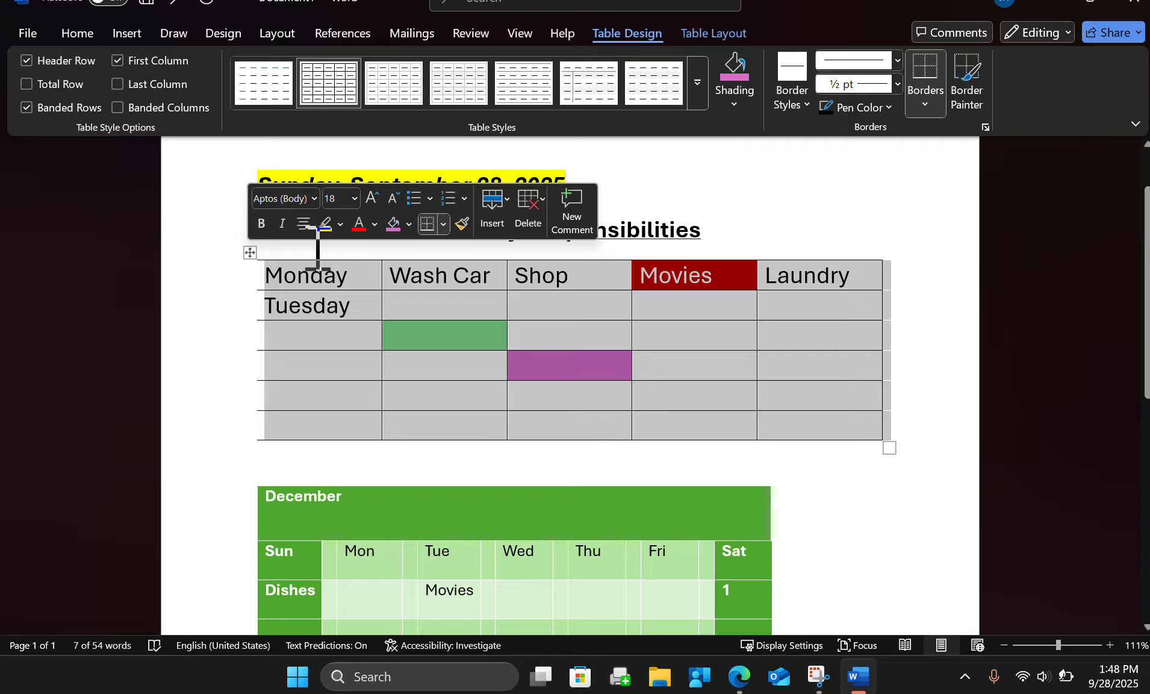
pyautogui.click(250, 252)
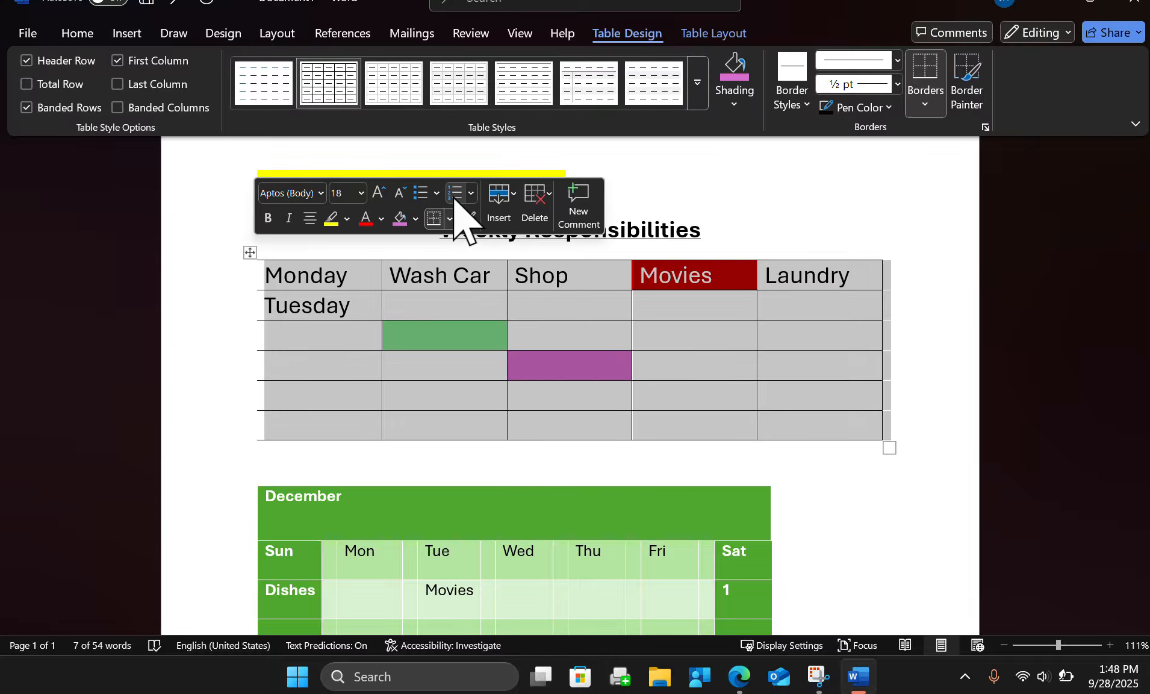
pyautogui.click(451, 218)
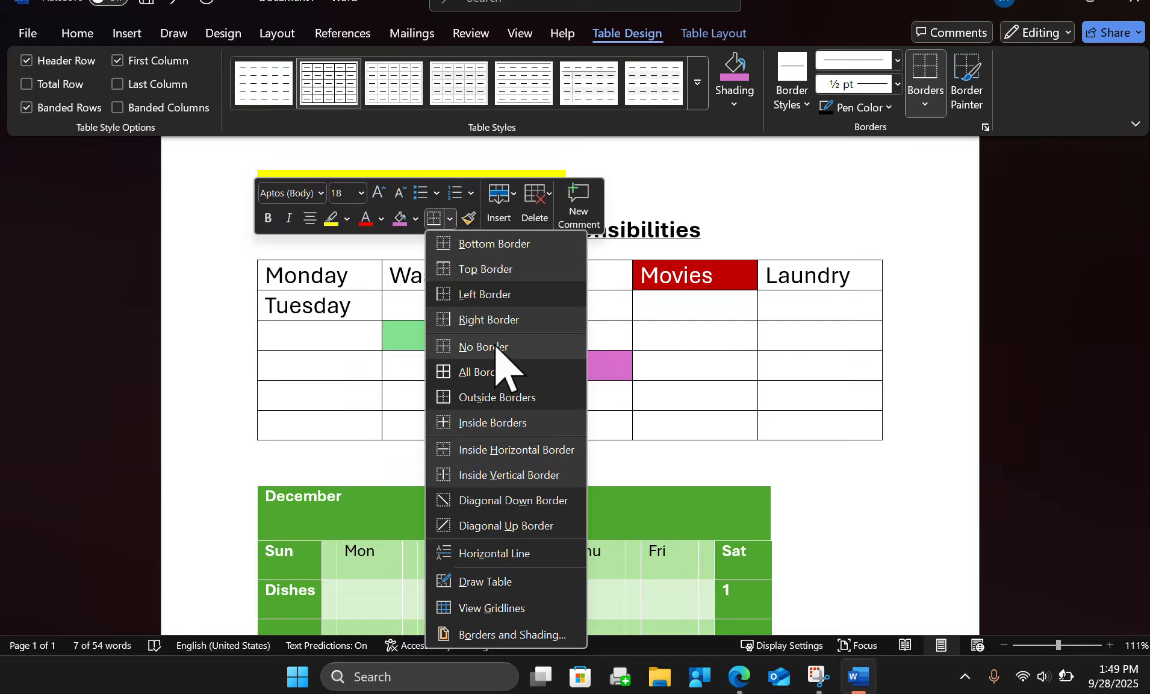
pyautogui.click(493, 364)
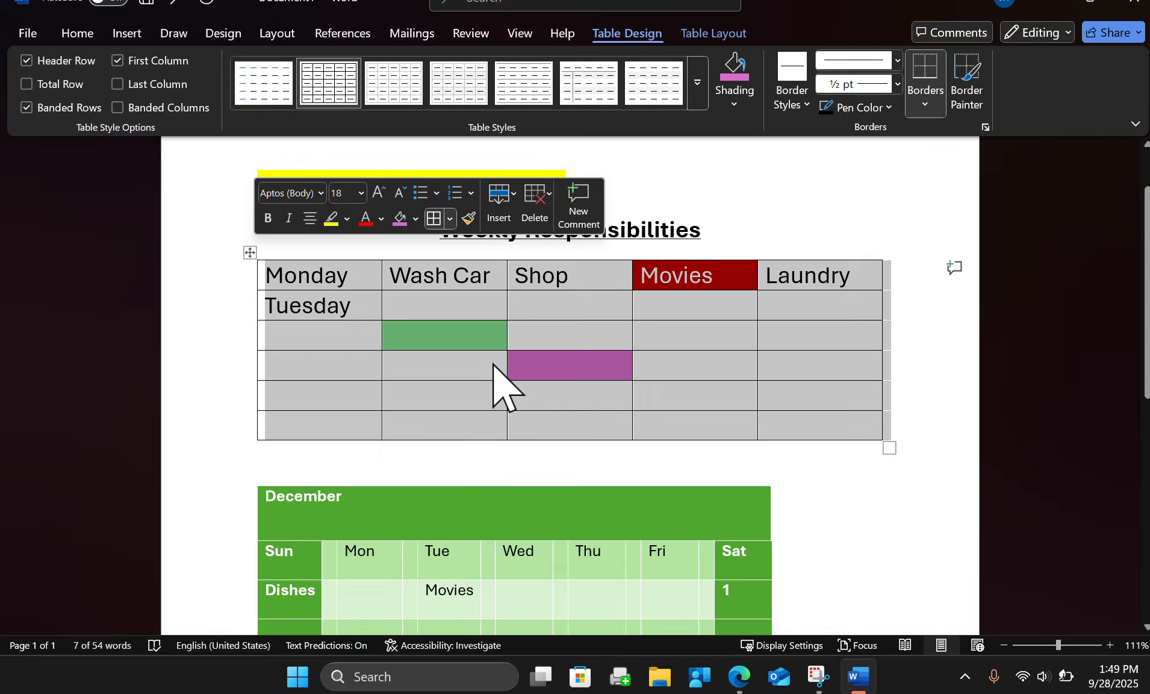
# Add diagonal down borders to every cell of the Weekly Responsibilities table and deselect it.
pyautogui.click(450, 220)
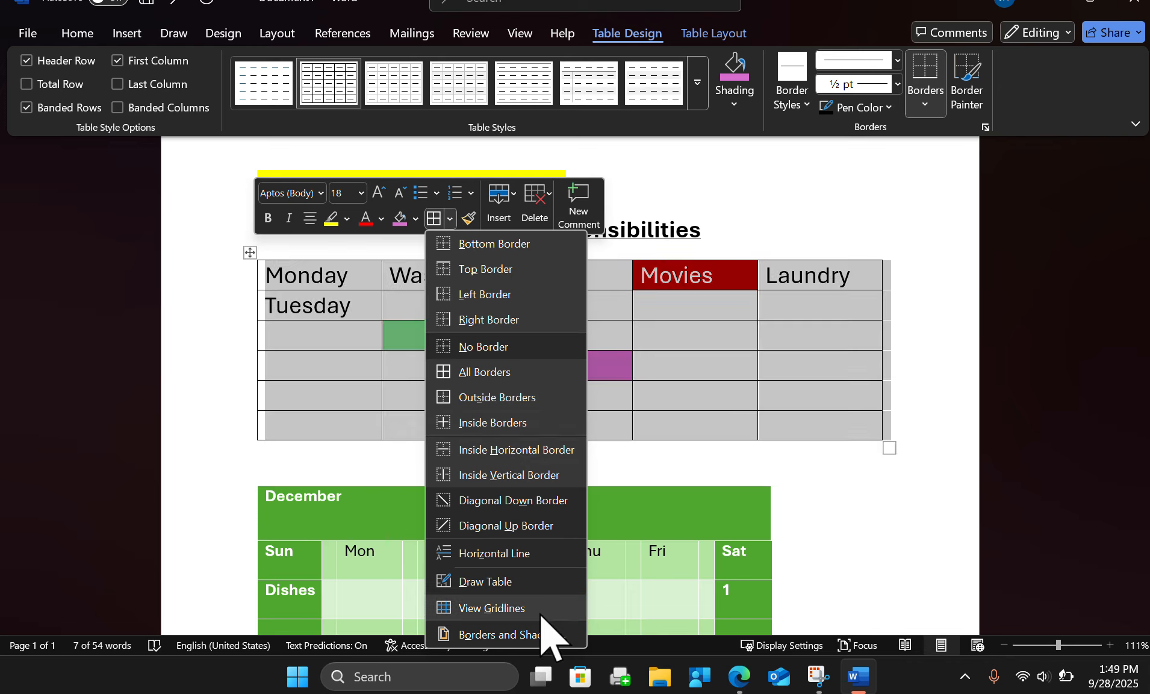
pyautogui.click(488, 503)
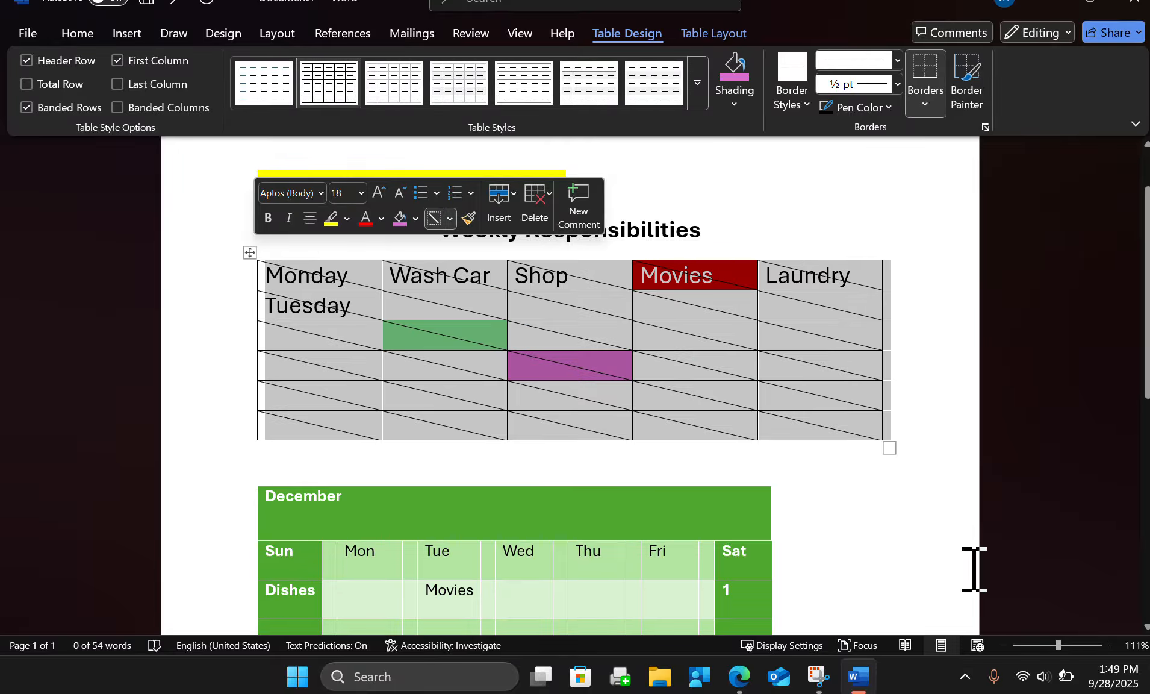
pyautogui.click(876, 555)
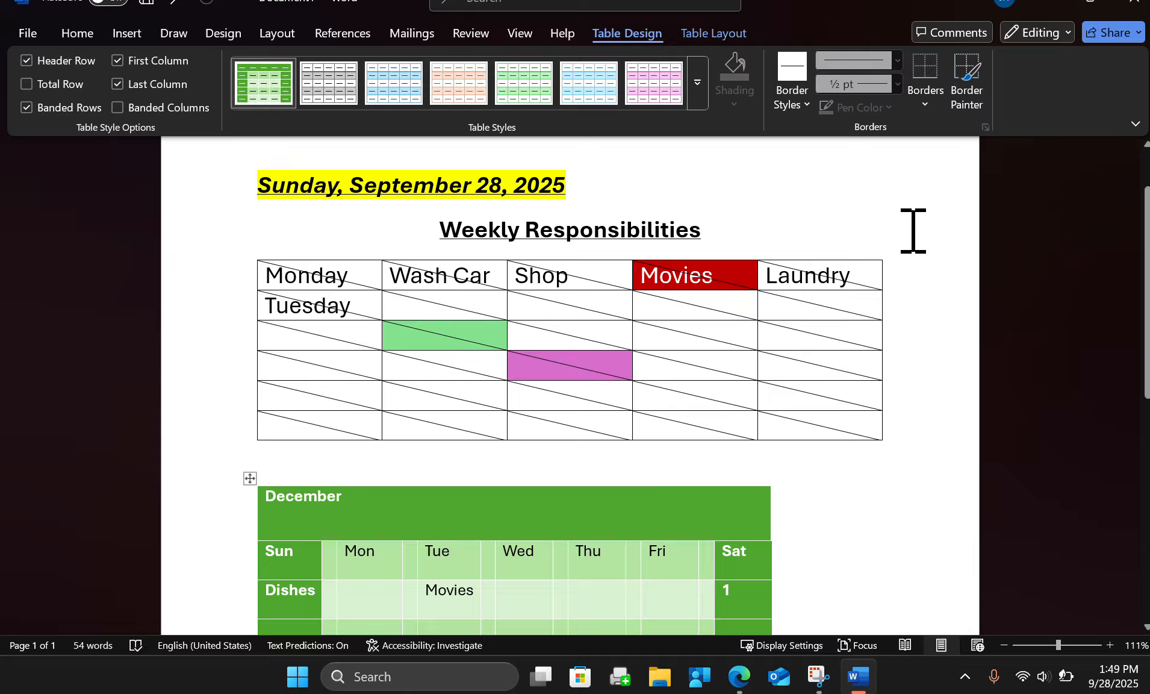
# Paint the green 1 ½ pt theme border around all four sides of the fourth-row cell beside the purple cell in Weekly Responsibilities.
pyautogui.click(792, 103)
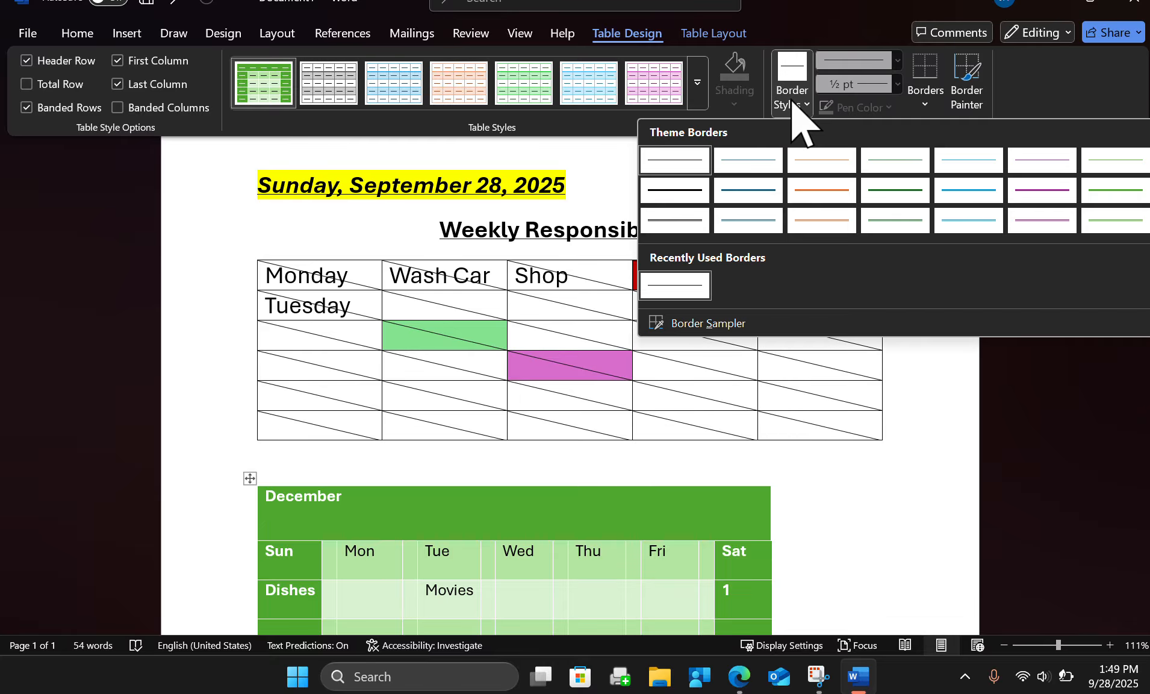
pyautogui.click(896, 191)
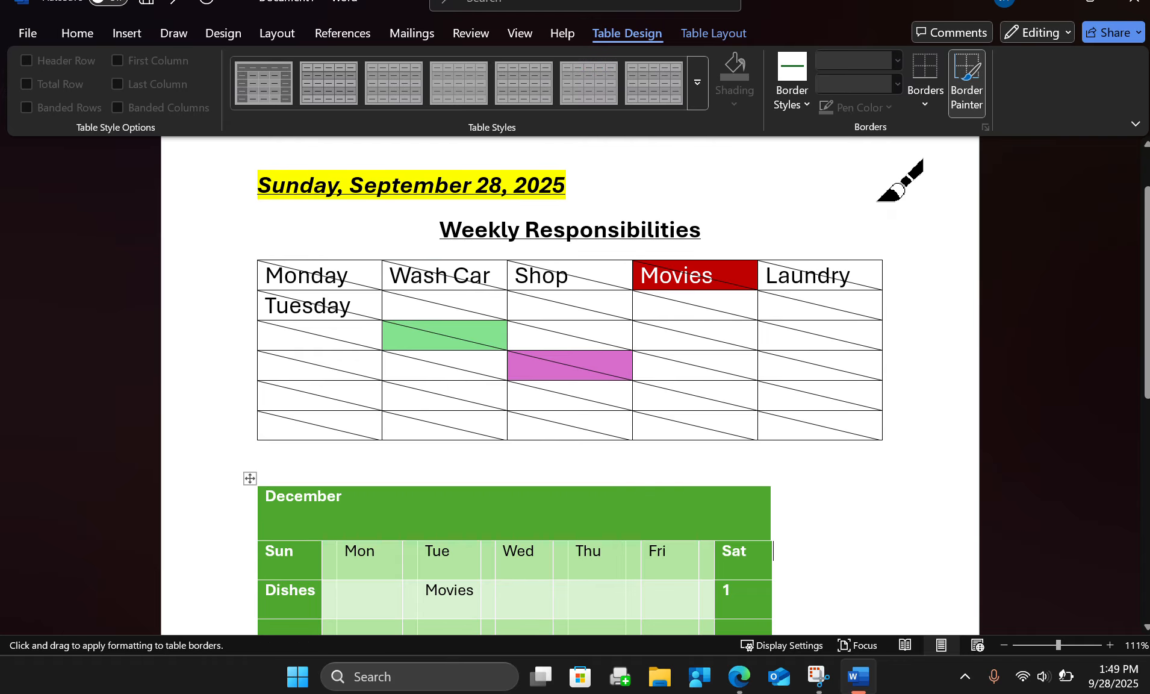
pyautogui.click(720, 351)
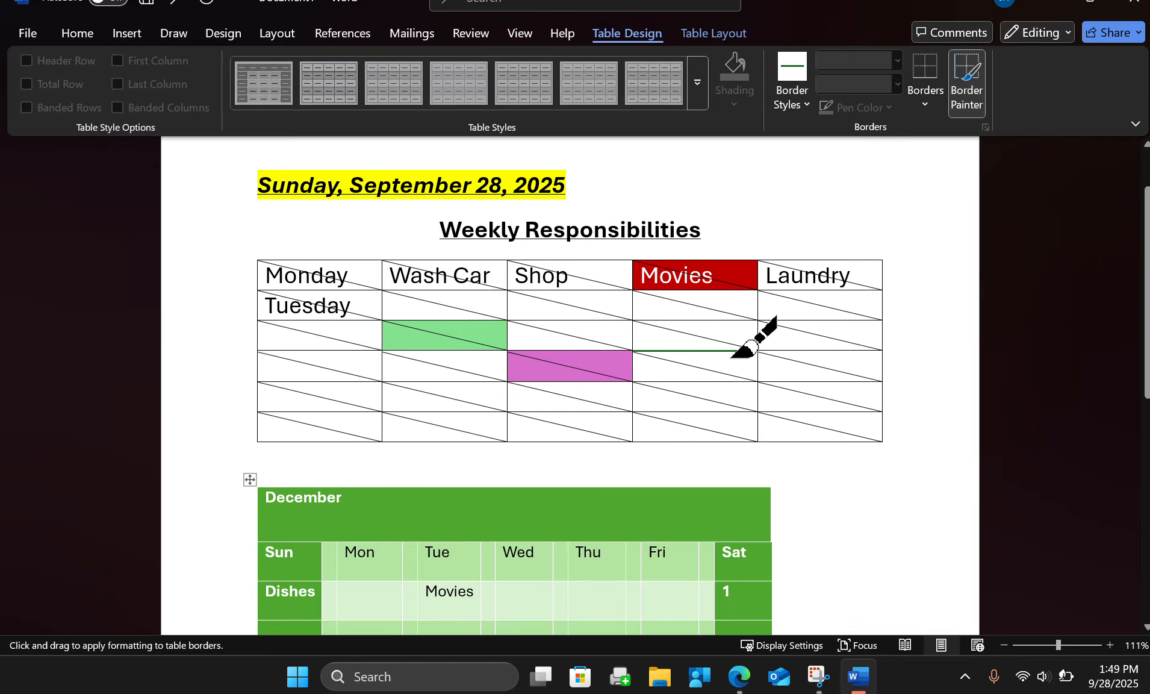
pyautogui.click(750, 380)
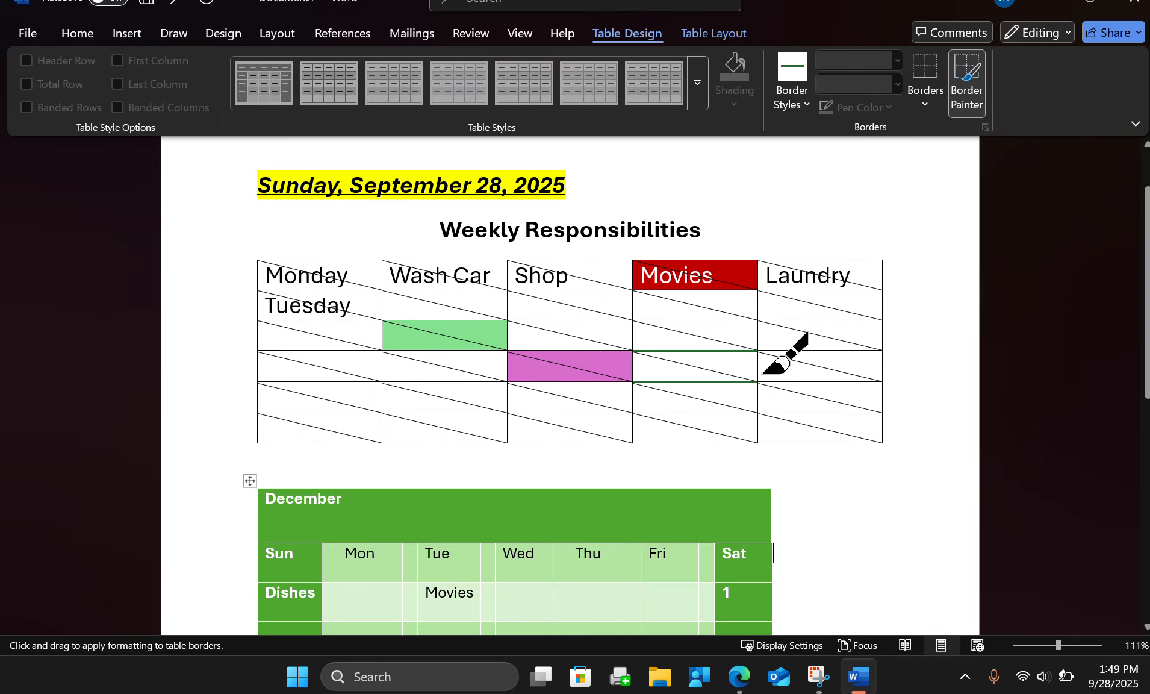
pyautogui.click(757, 366)
pyautogui.click(633, 364)
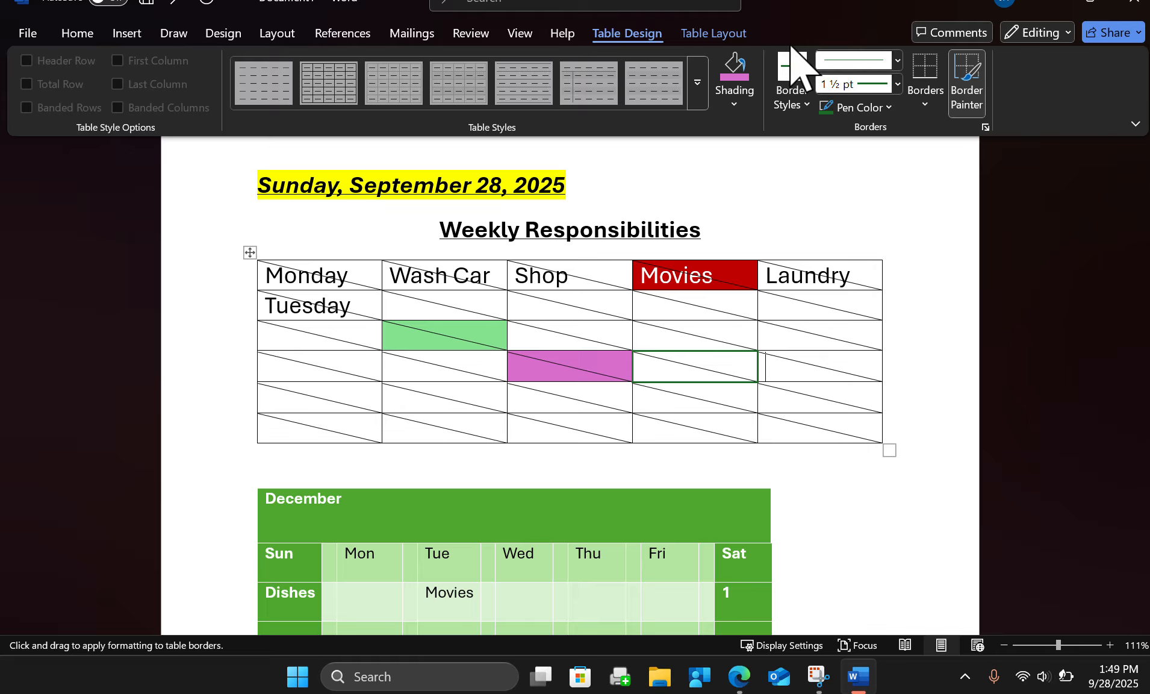
pyautogui.click(795, 97)
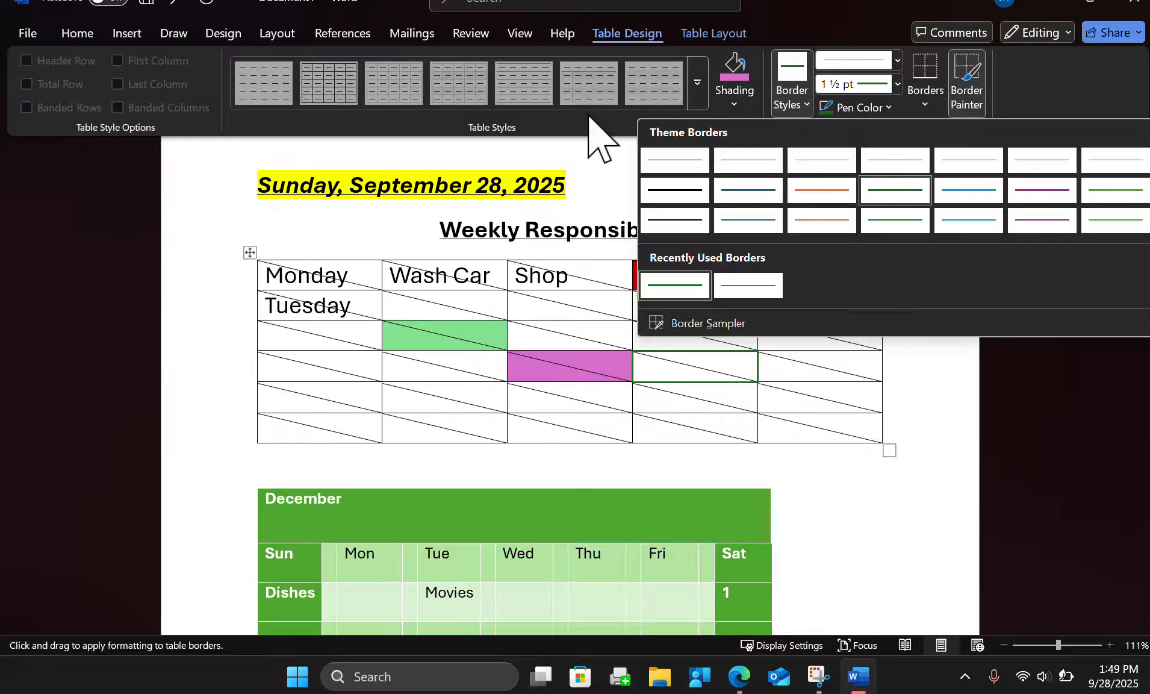
pyautogui.click(238, 338)
pyautogui.scroll(1, 744, 403)
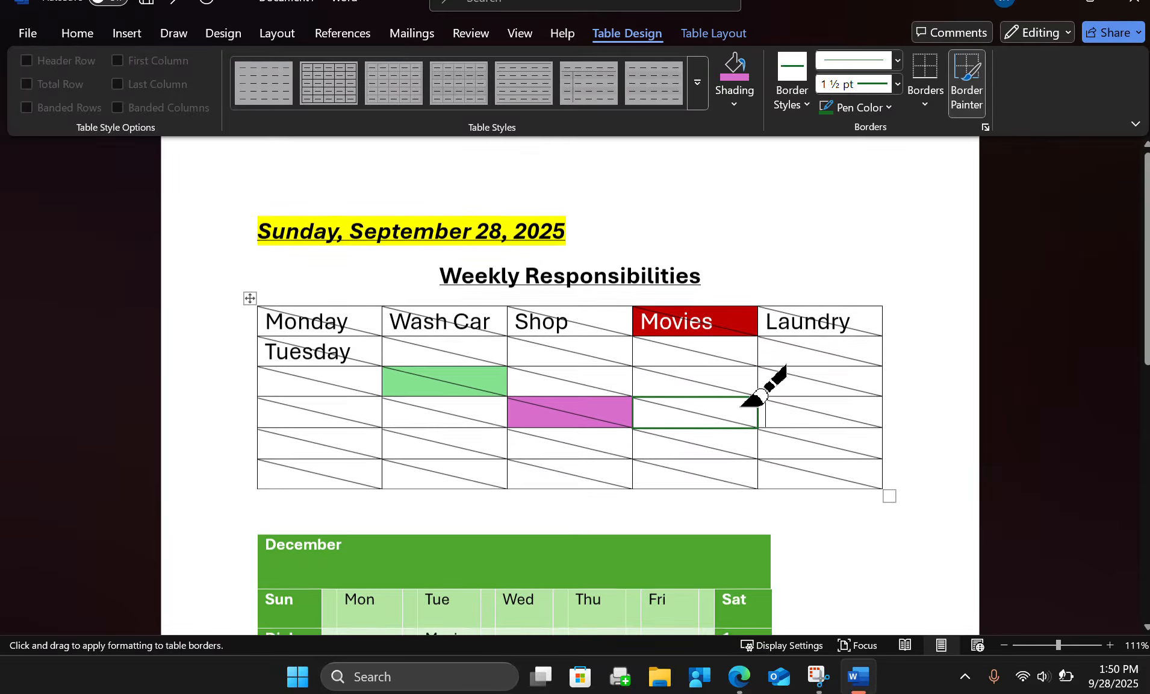
pyautogui.scroll(1, 760, 395)
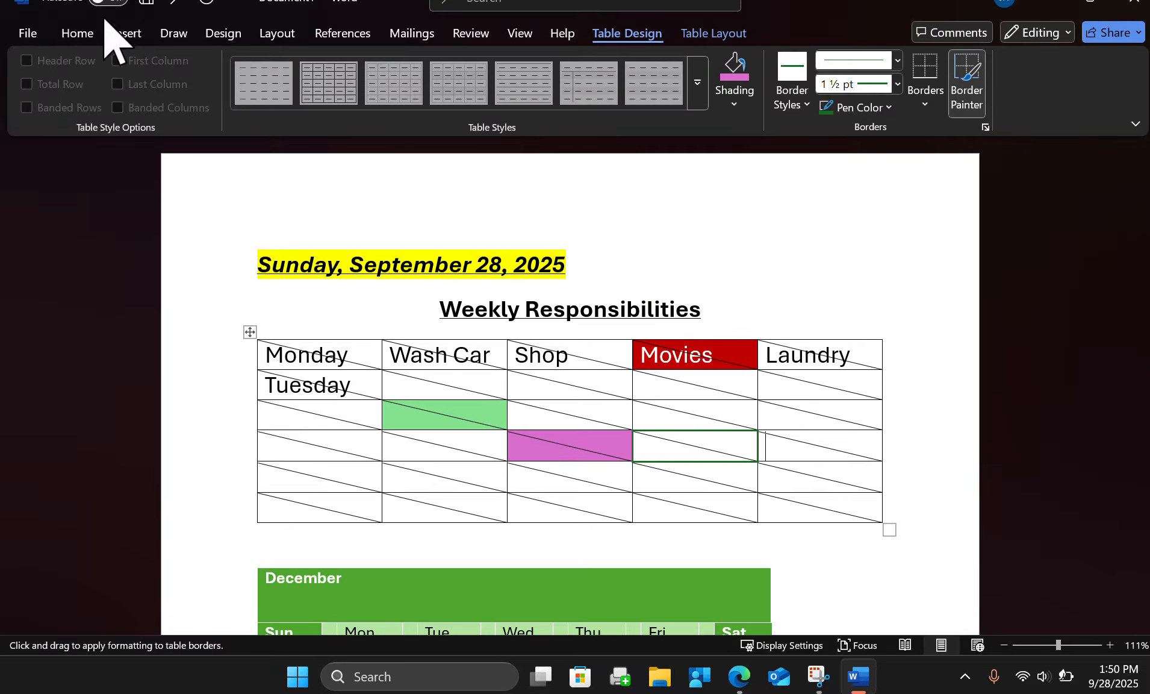
# Turn on AutoSave by uploading the document to the Fredericksburg City Public Schools OneDrive under the name Table Assignment.
pyautogui.click(112, 2)
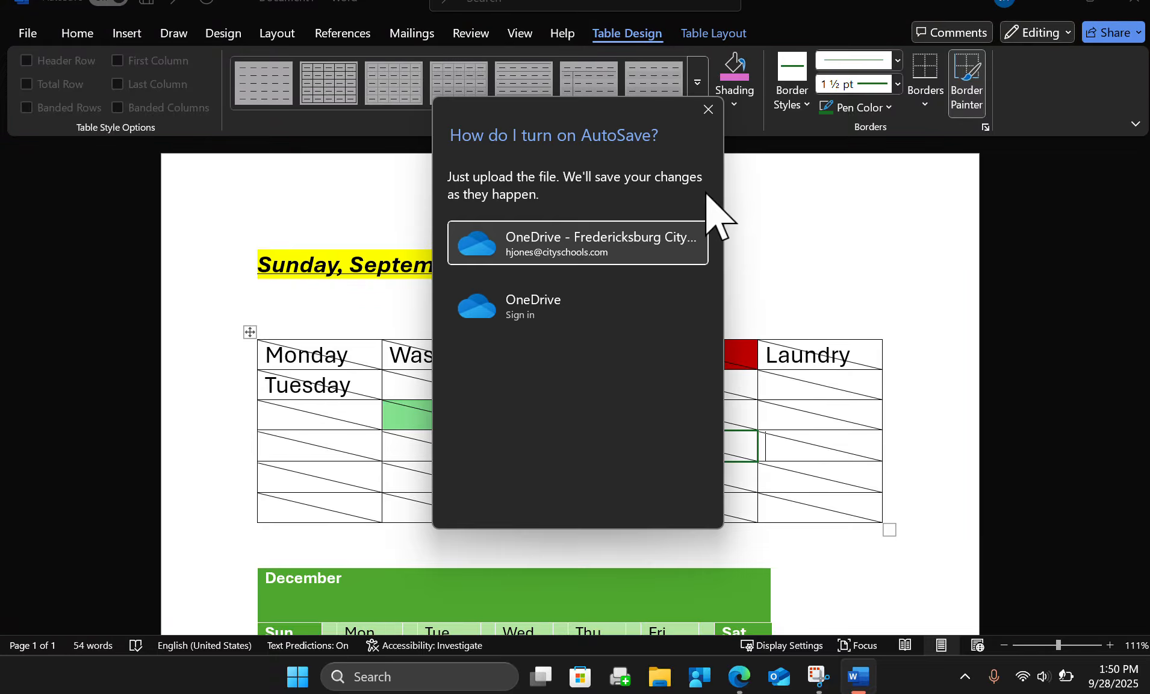
pyautogui.click(535, 252)
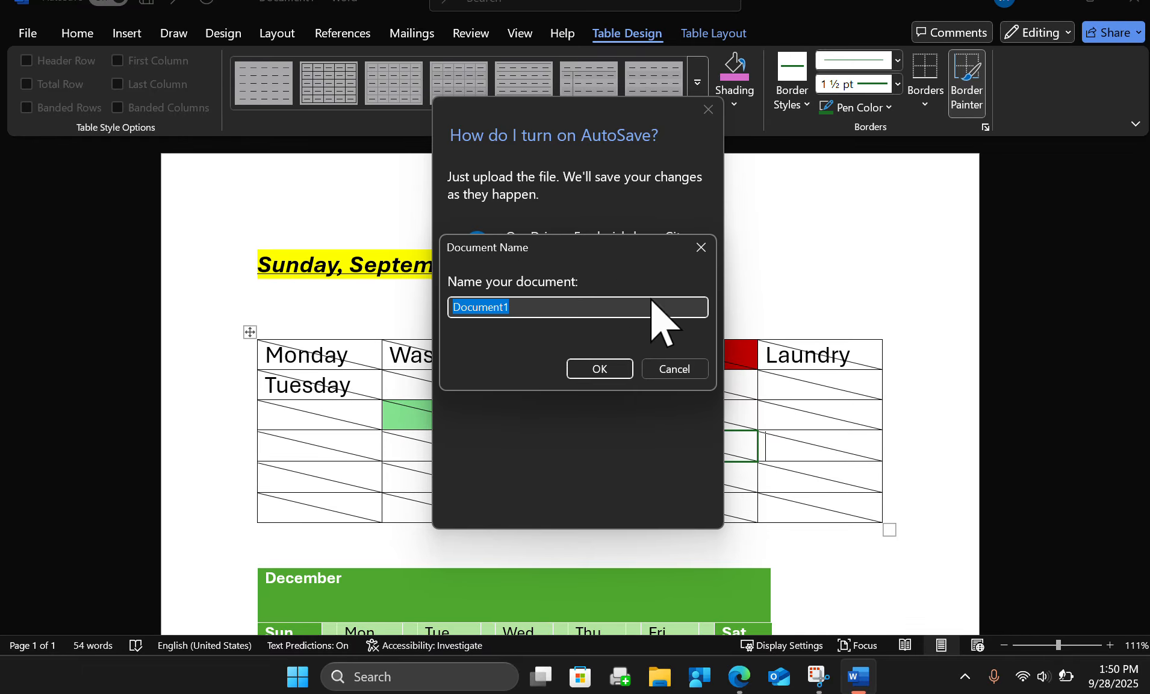
pyautogui.write('Table Assignment')
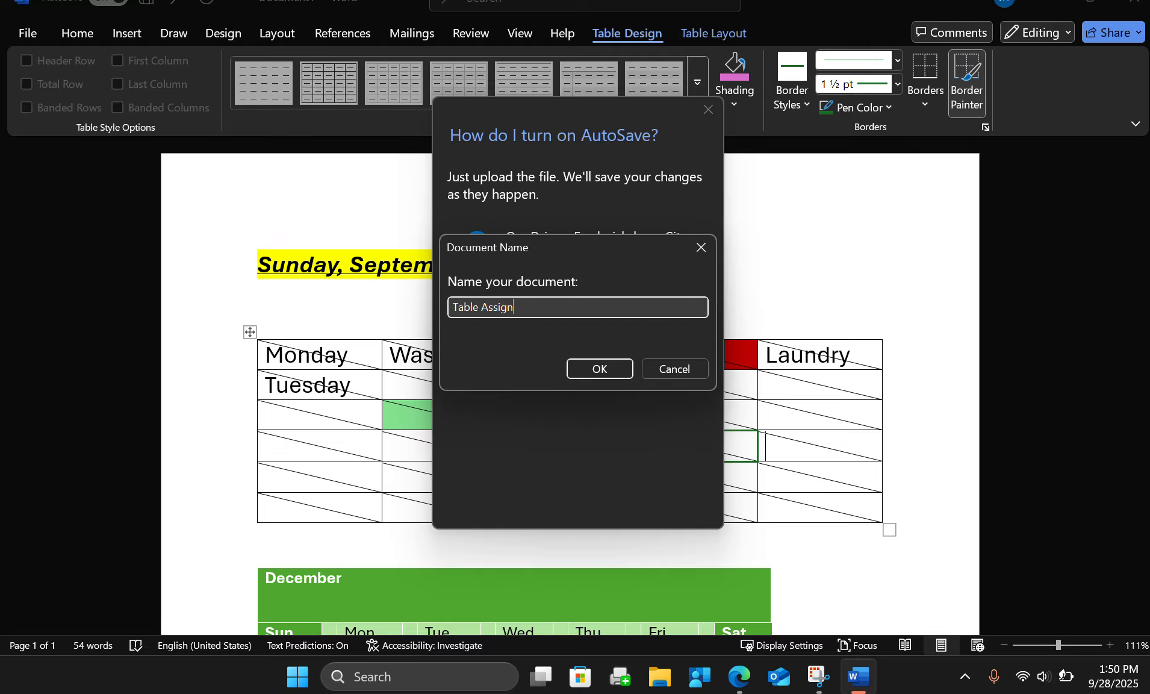
pyautogui.click(615, 374)
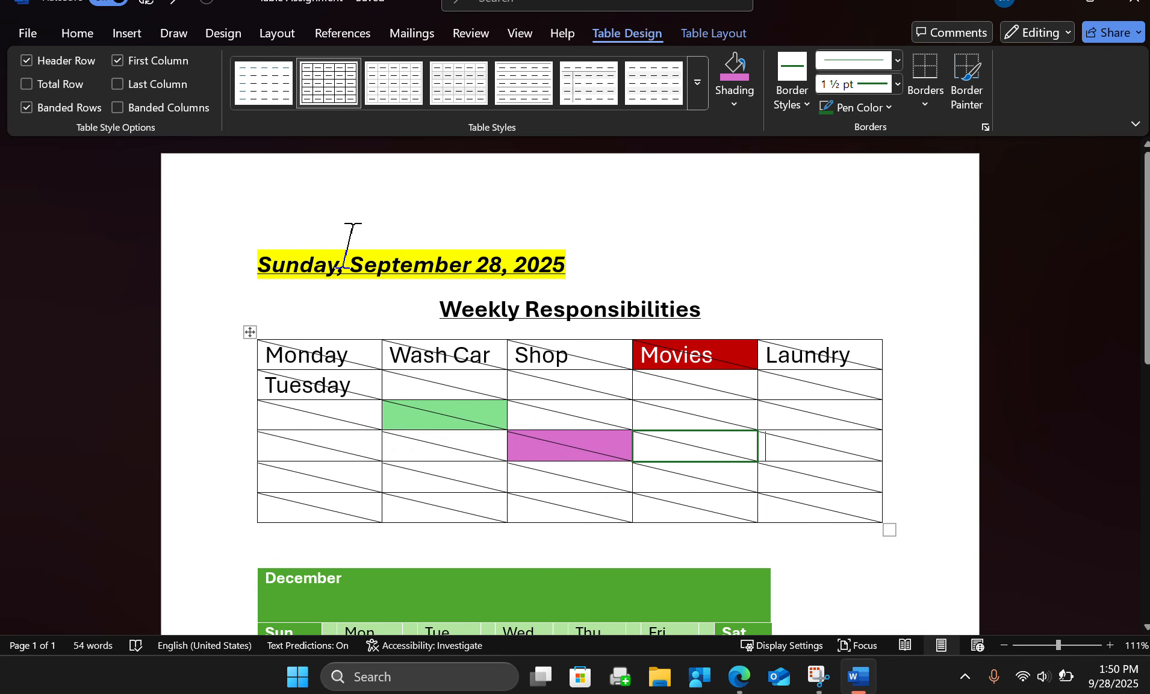
# Save a copy of Table Assignment as a Word document on This PC in Documents > CTE Competencies > Computer Solutions.
pyautogui.click(26, 37)
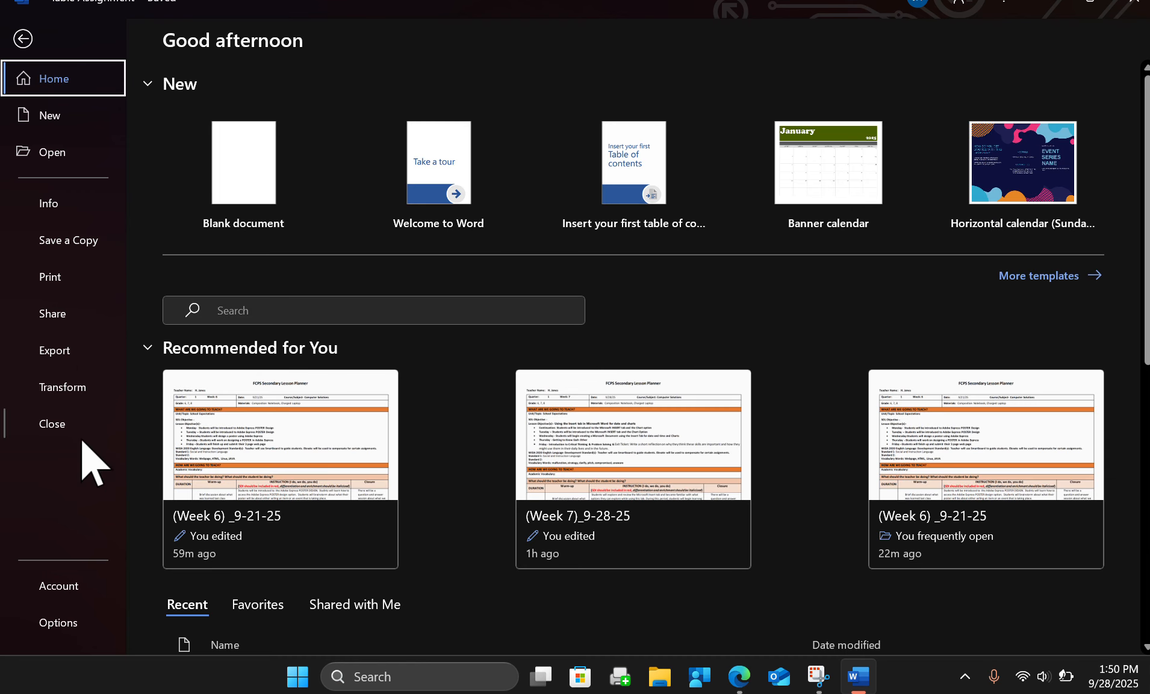
pyautogui.click(78, 249)
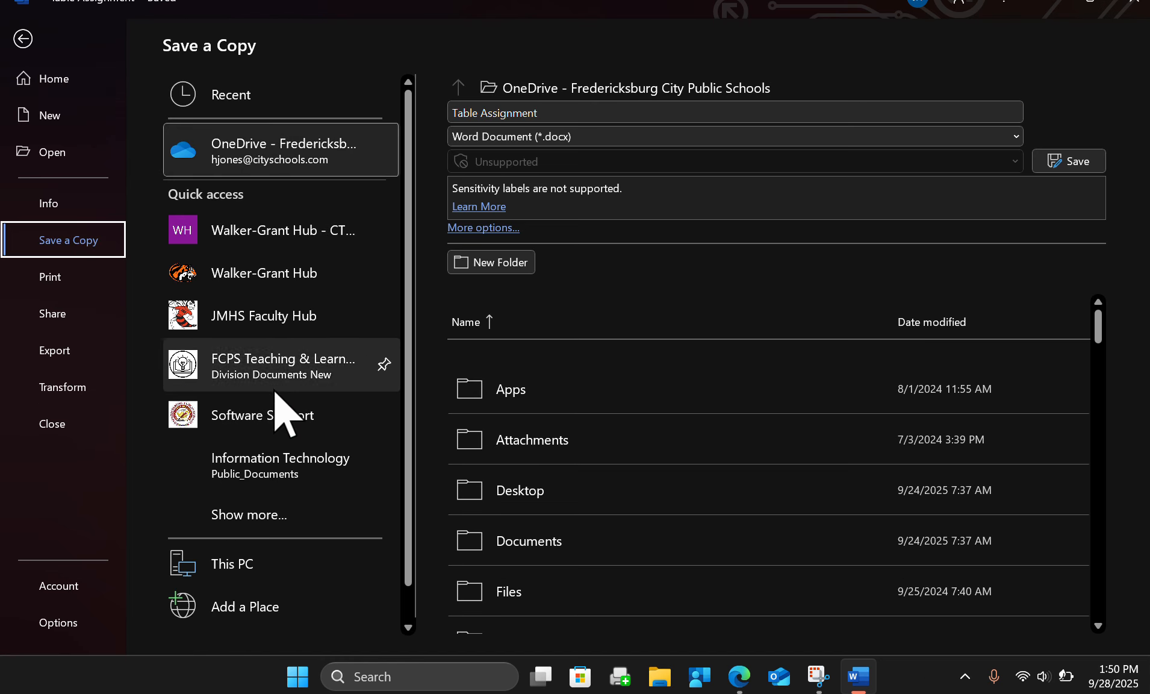
pyautogui.click(254, 274)
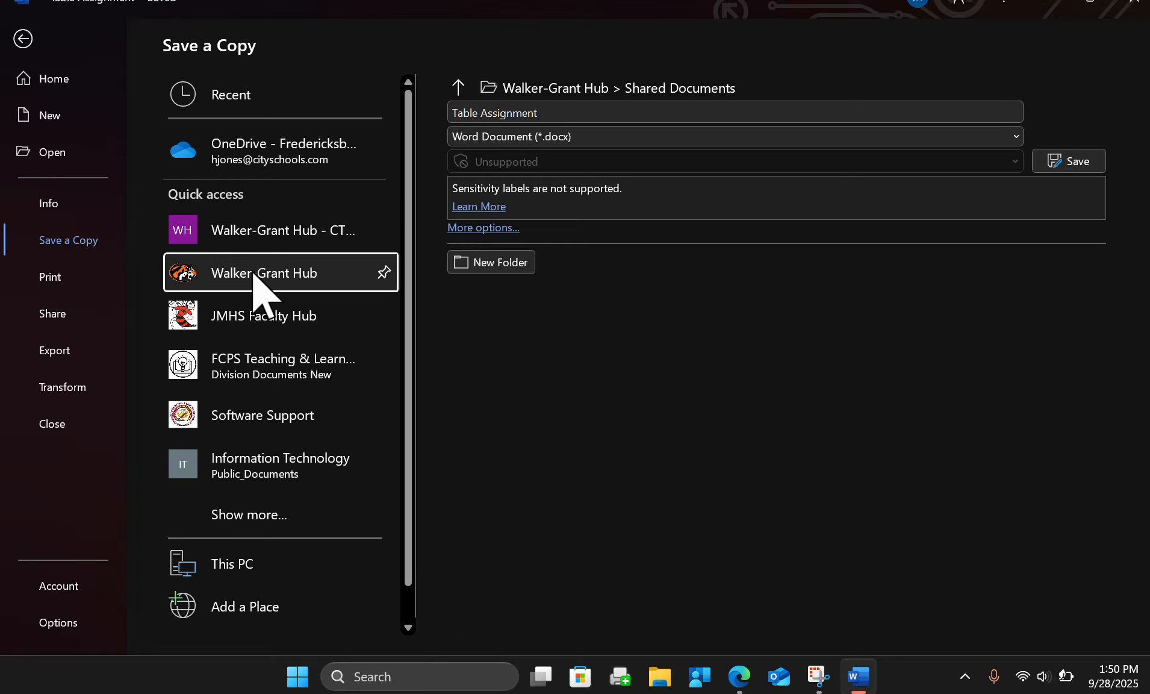
pyautogui.click(252, 572)
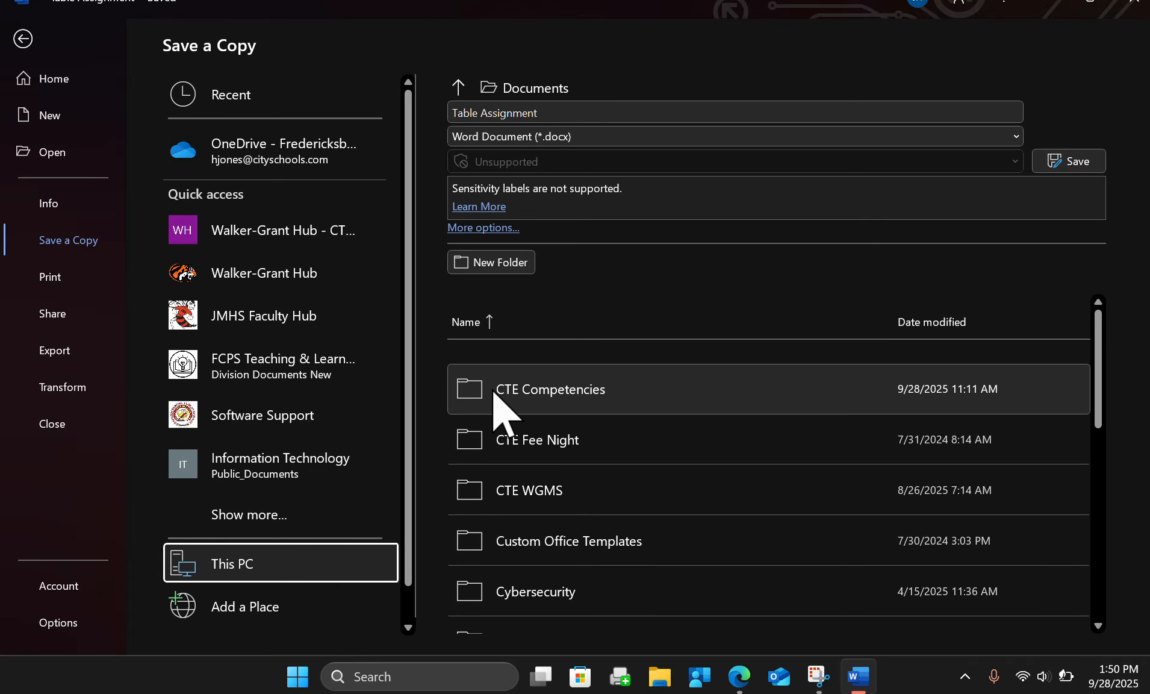
pyautogui.click(467, 392)
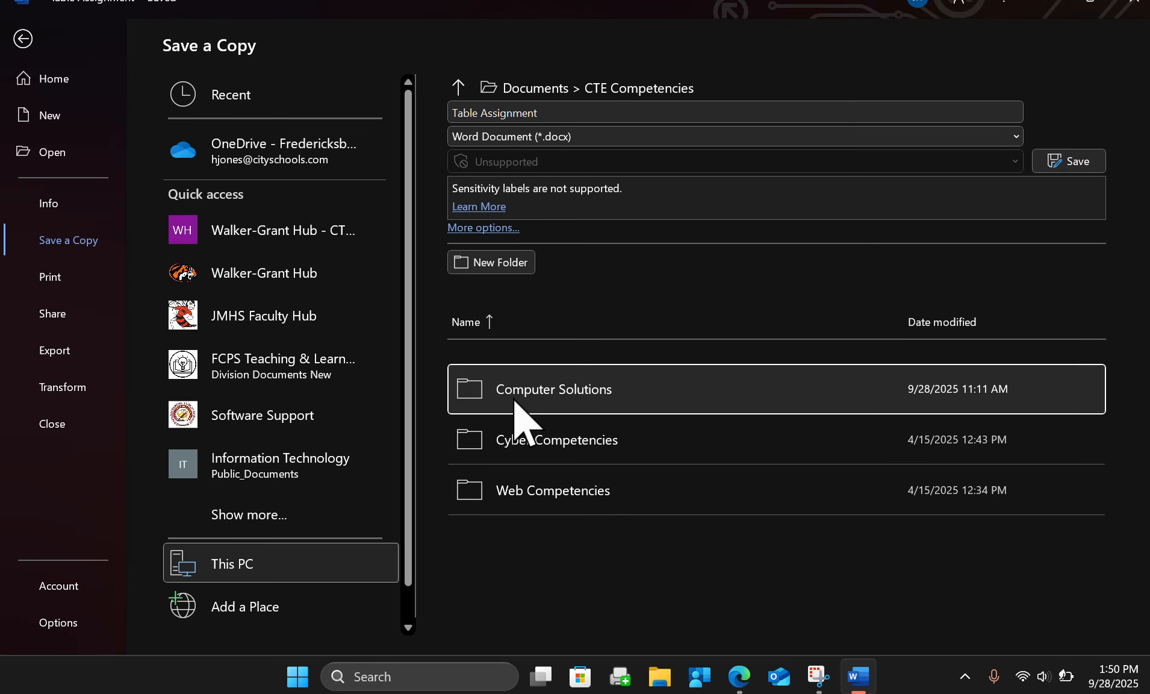
pyautogui.click(470, 391)
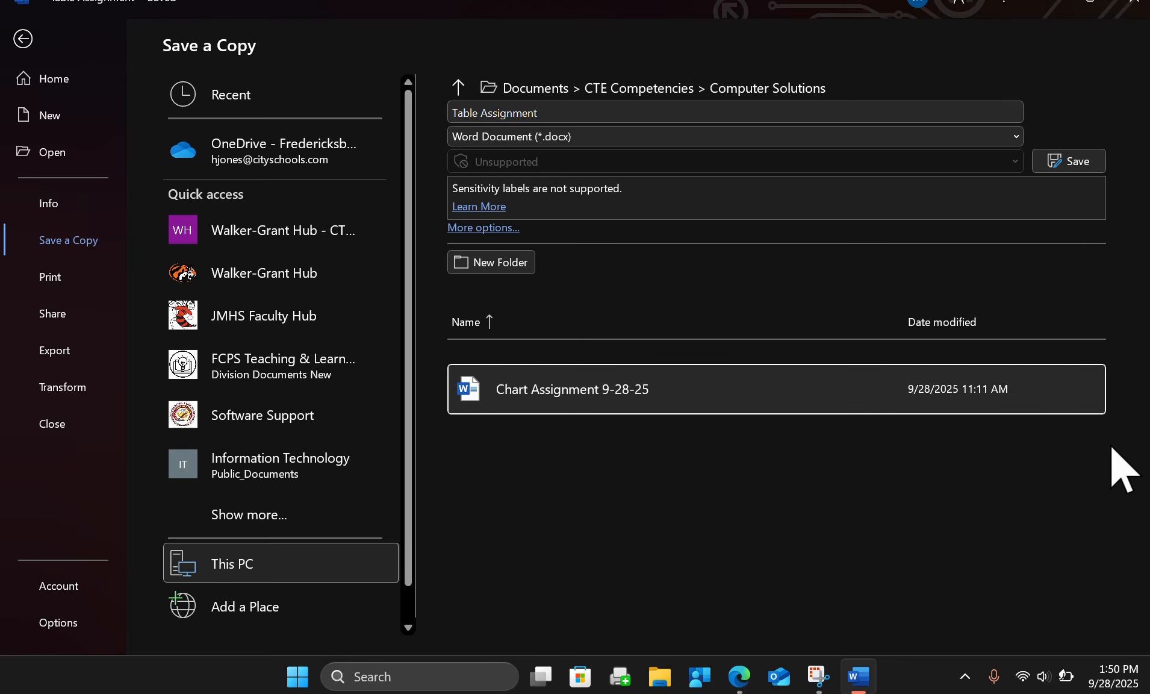
pyautogui.click(1077, 161)
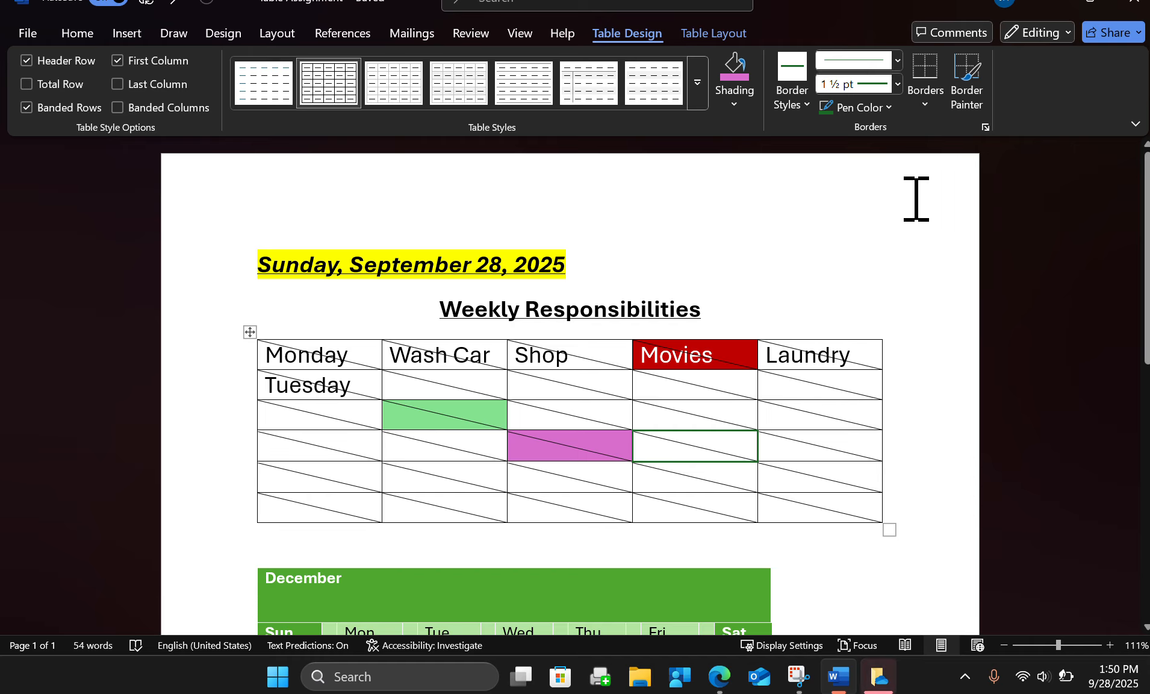
pyautogui.scroll(-10, 809, 283)
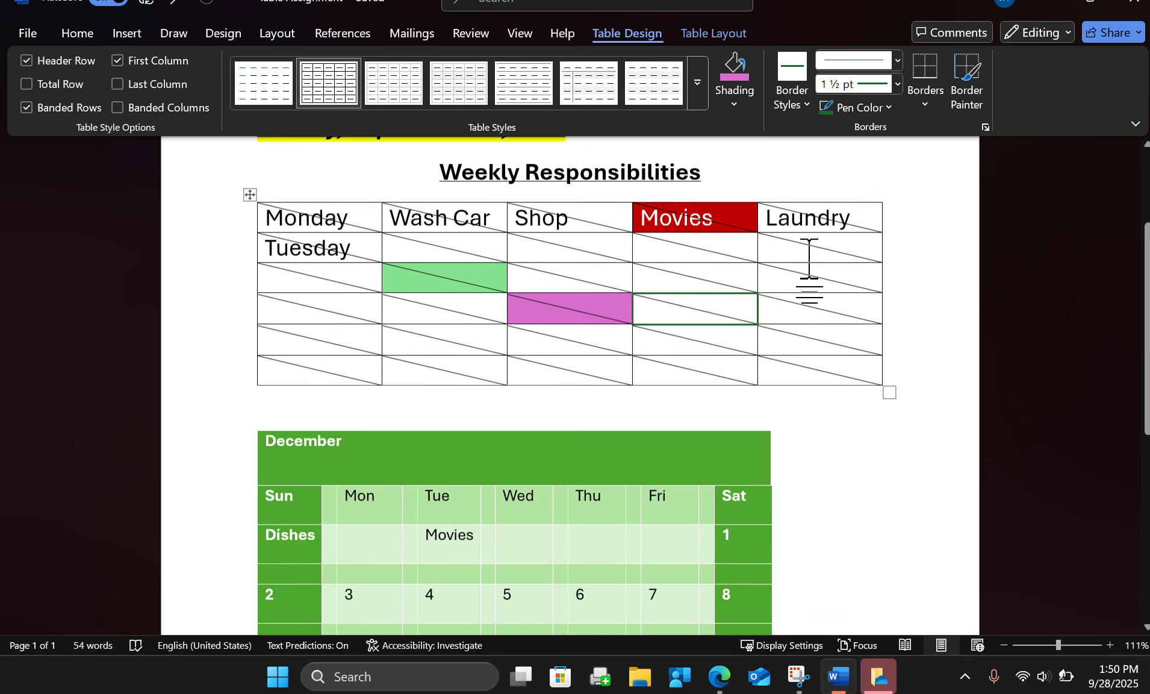
pyautogui.scroll(-3, 809, 259)
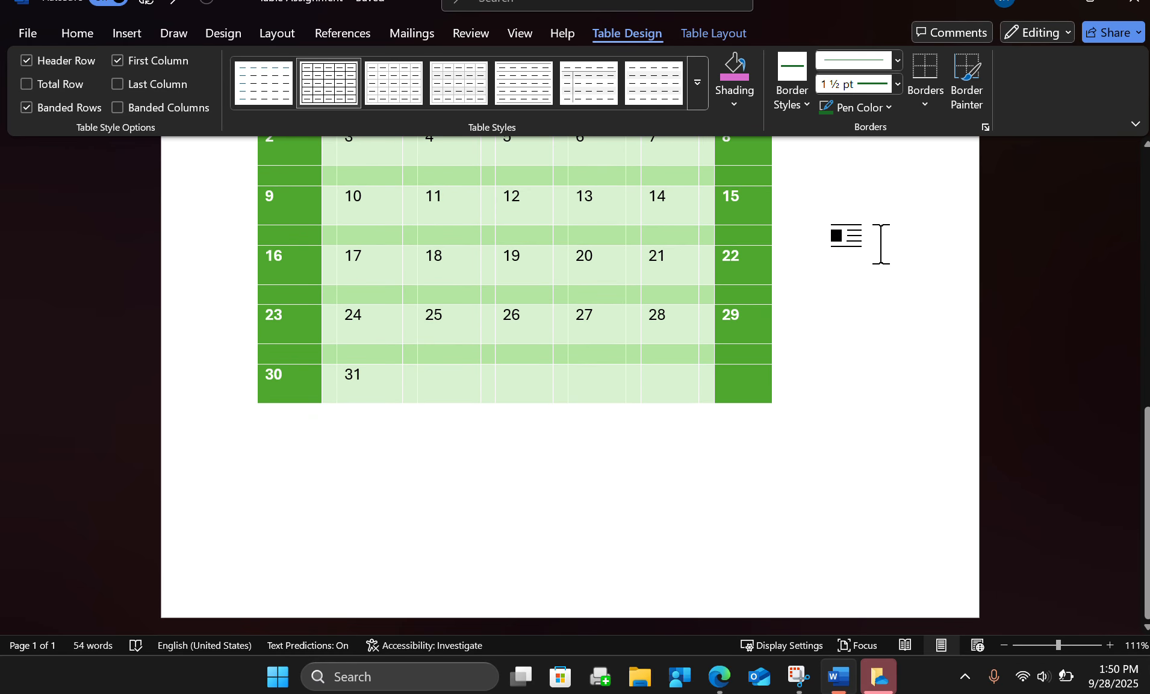